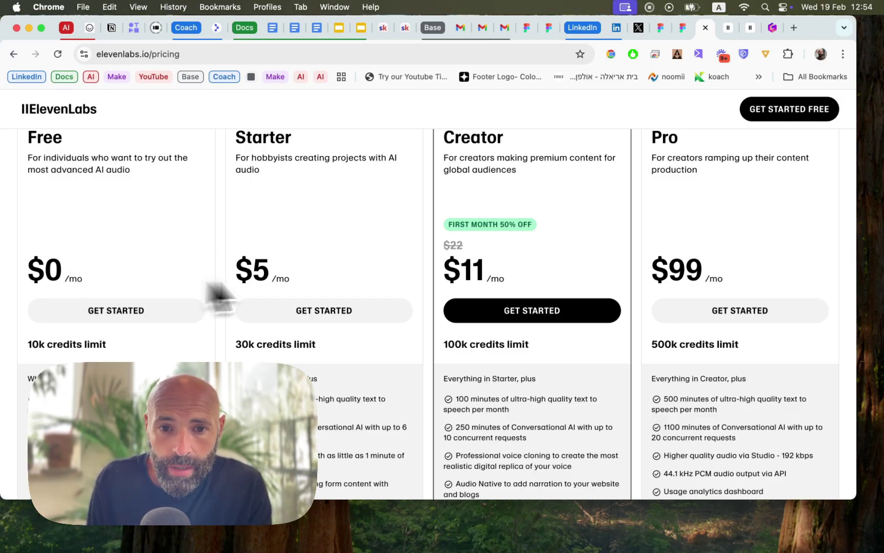
Compare the Conversational AI minutes and concurrent requests included in the Starter and Creator plans
{"action": "scroll", "coordinate": [273, 279], "scroll_direction": "down", "scroll_amount": 1}
{"action": "scroll", "coordinate": [274, 290], "scroll_direction": "down", "scroll_amount": 2}
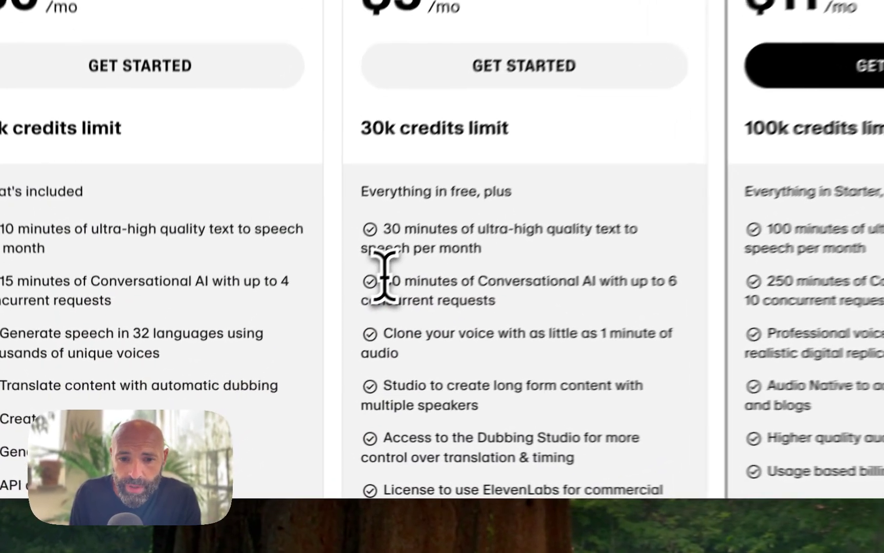
{"action": "triple_click", "coordinate": [247, 380]}
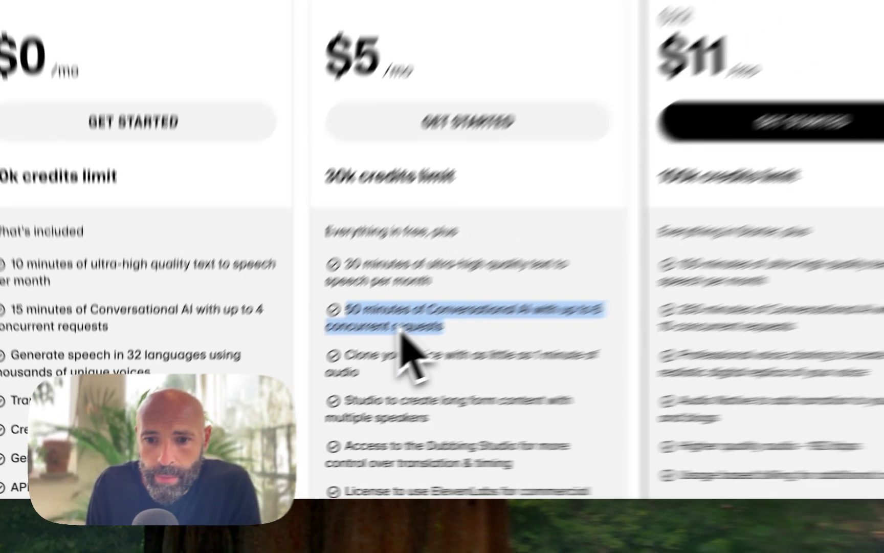
{"action": "scroll", "coordinate": [488, 417], "scroll_direction": "up", "scroll_amount": 1}
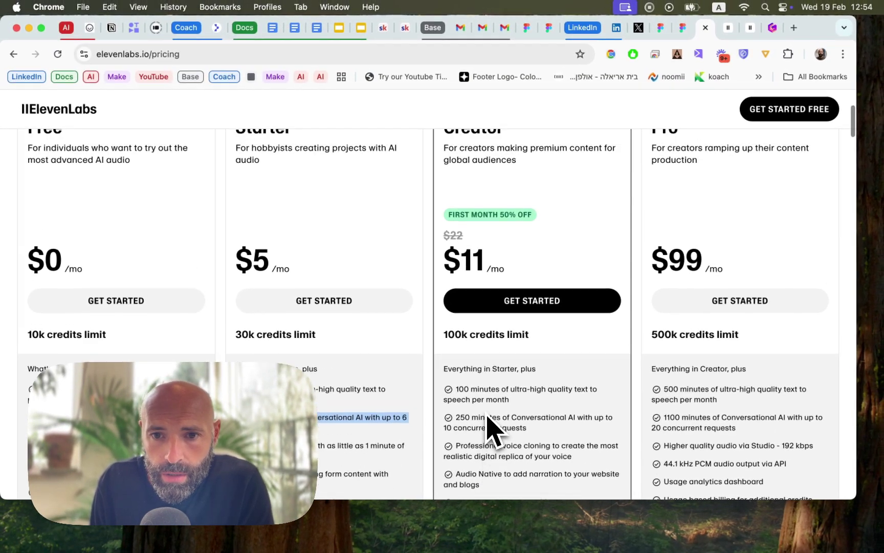
{"action": "scroll", "coordinate": [486, 416], "scroll_direction": "down", "scroll_amount": 1}
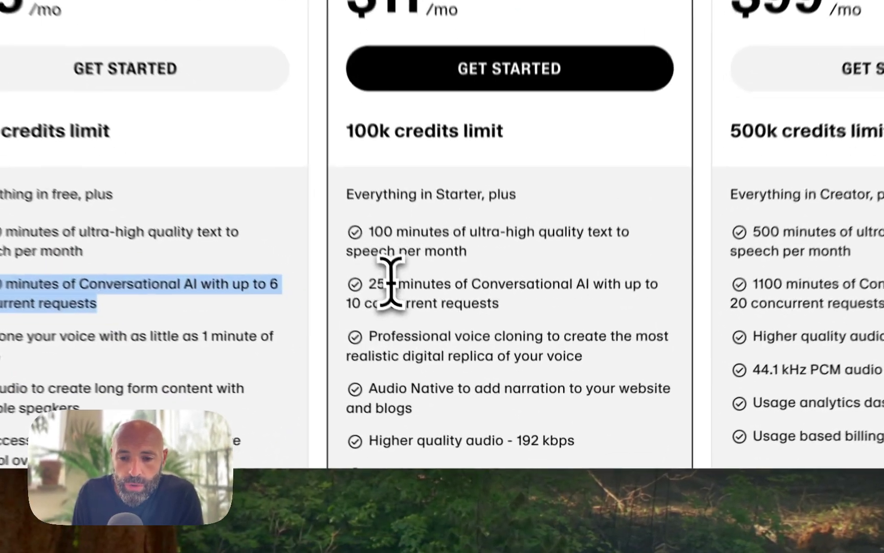
{"action": "triple_click", "coordinate": [468, 397]}
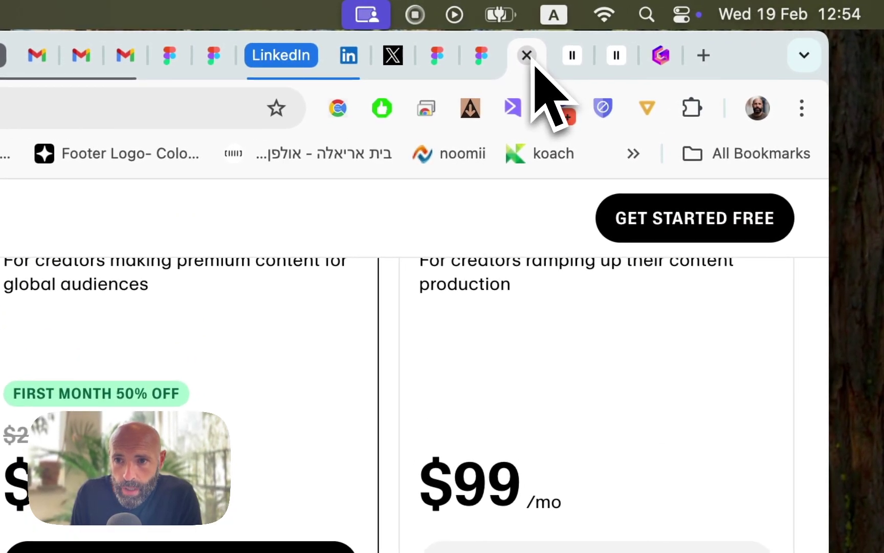
Close the pricing page, switch to the ElevenLabs app and open the list of saved voices
{"action": "left_click", "coordinate": [532, 59]}
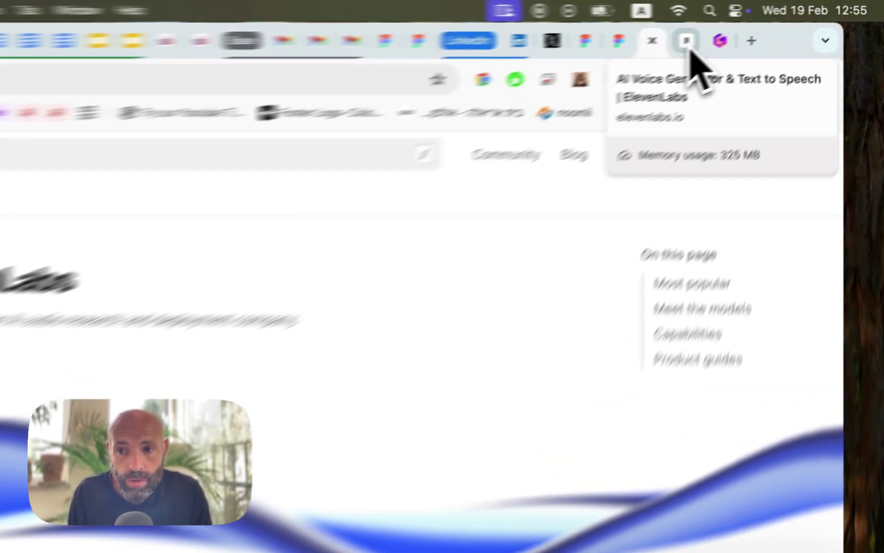
{"action": "left_click", "coordinate": [688, 45]}
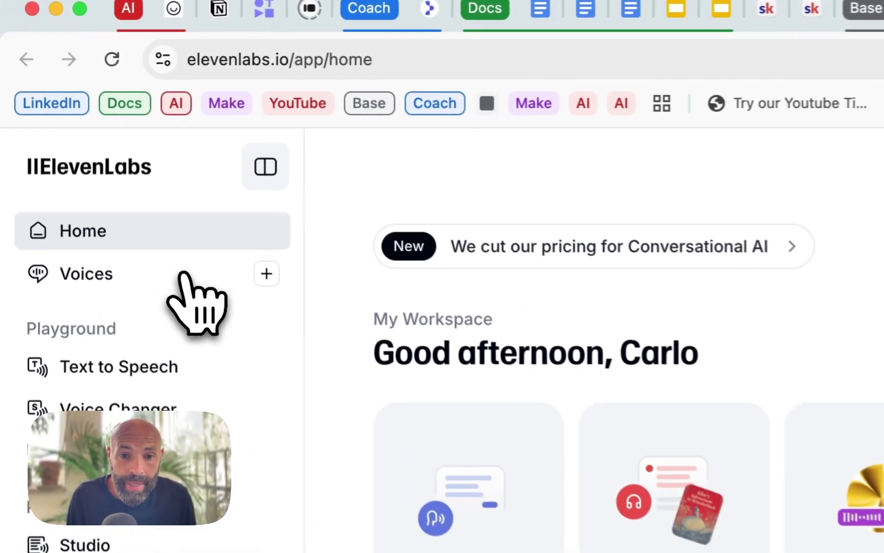
{"action": "left_click", "coordinate": [92, 164]}
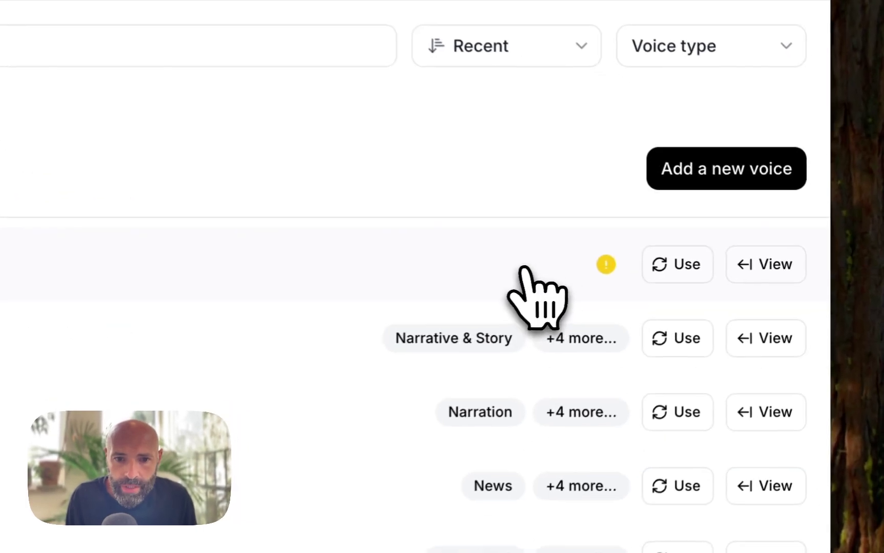
Play the preview of the first voice in the list and look at the options for adding a new voice
{"action": "left_click", "coordinate": [692, 289]}
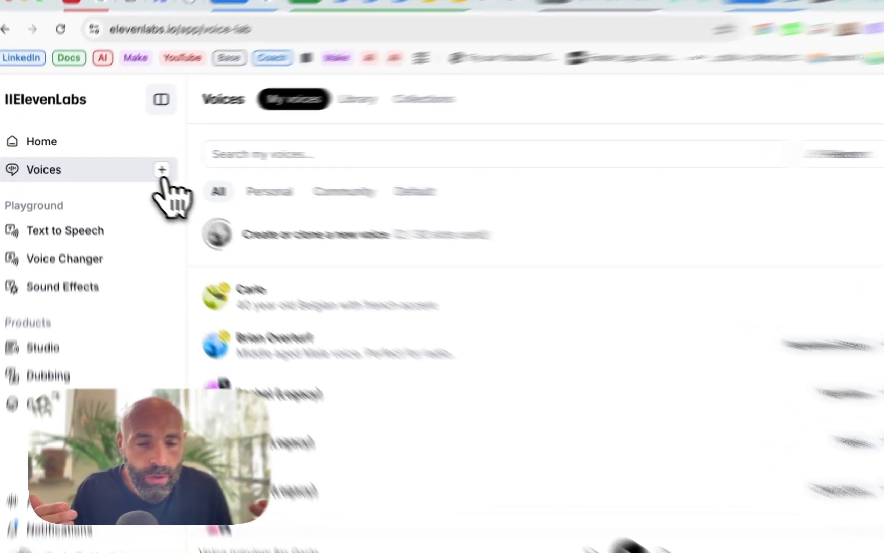
{"action": "left_click", "coordinate": [162, 169]}
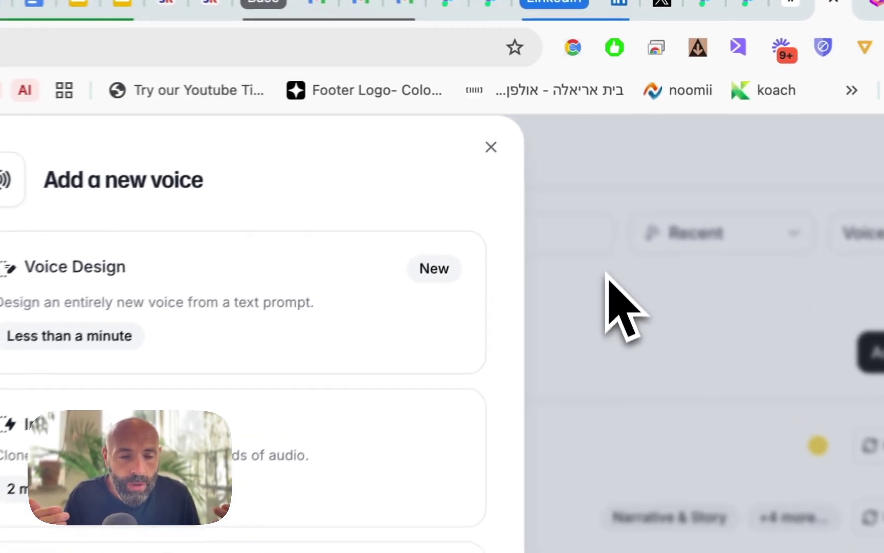
{"action": "left_click", "coordinate": [606, 276]}
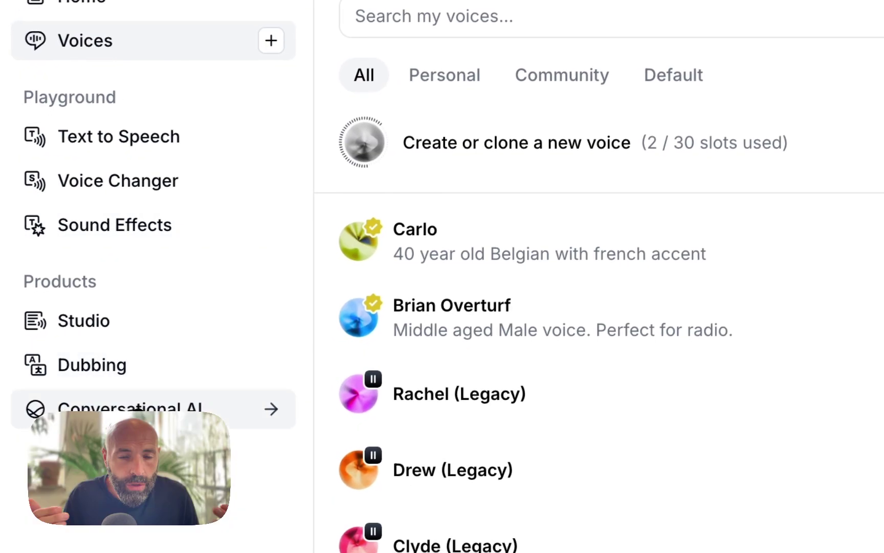
Create a Conversational AI agent named WEBSITE SUPPORT from the Support agent template
{"action": "left_click", "coordinate": [138, 408]}
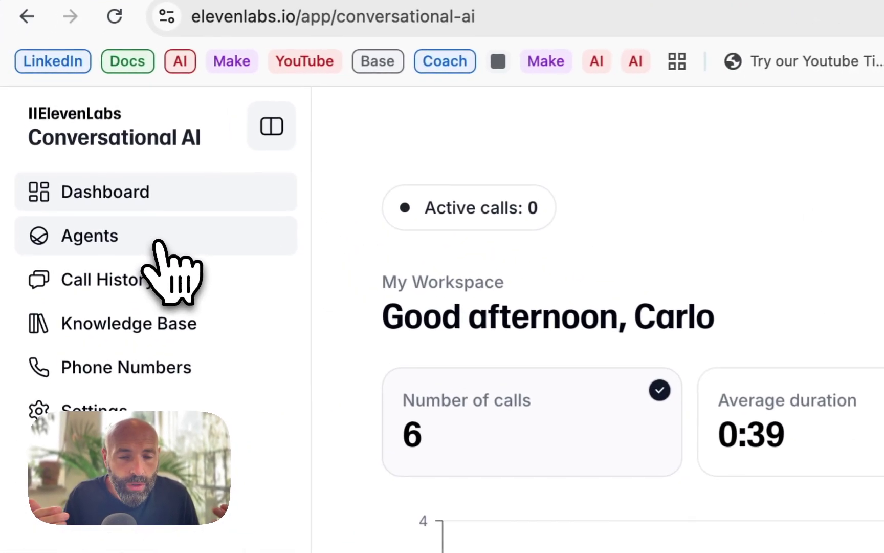
{"action": "left_click", "coordinate": [80, 168]}
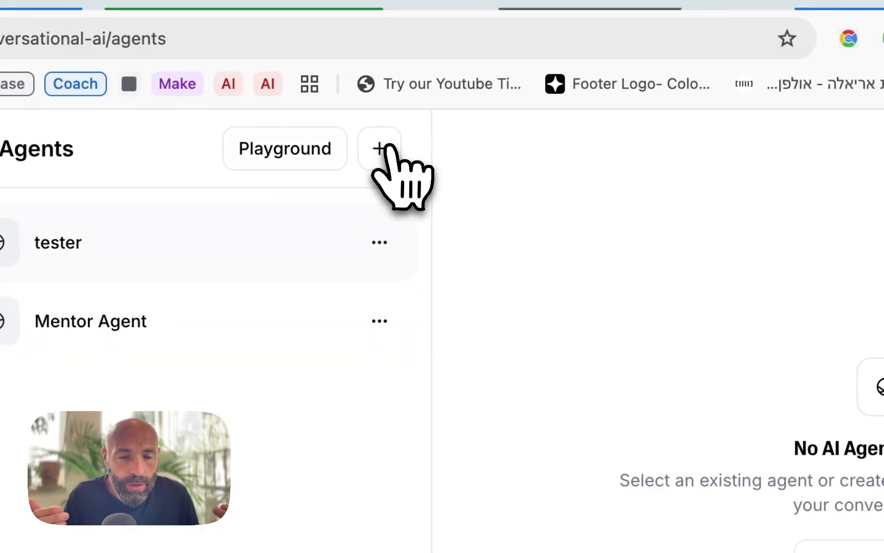
{"action": "left_click", "coordinate": [381, 148]}
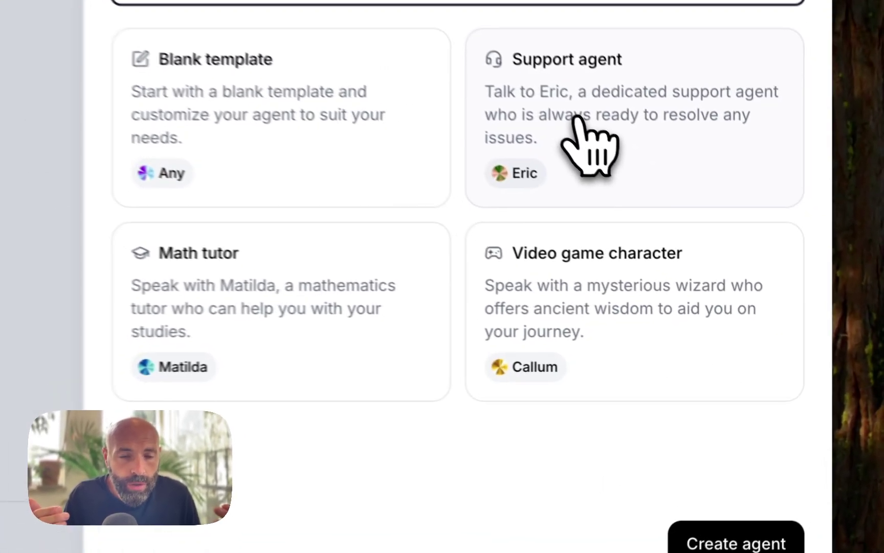
{"action": "left_click", "coordinate": [577, 118]}
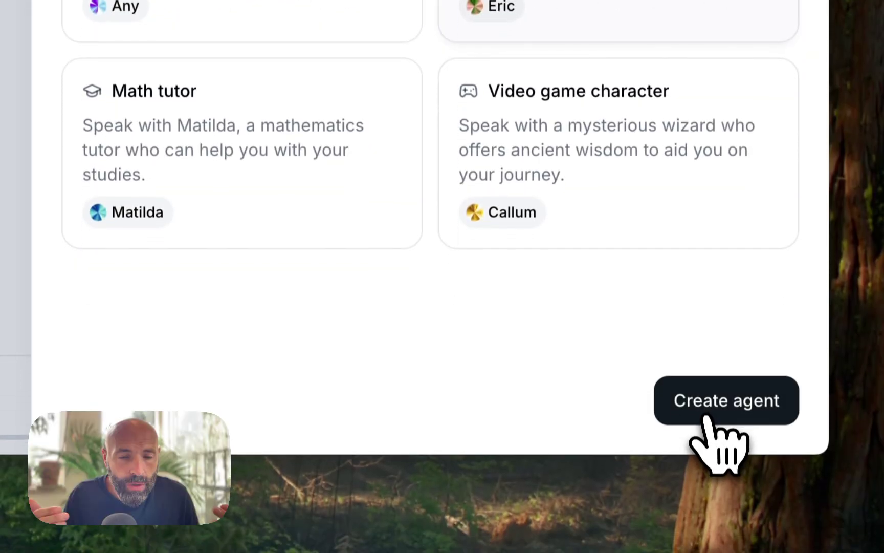
{"action": "left_click", "coordinate": [710, 416]}
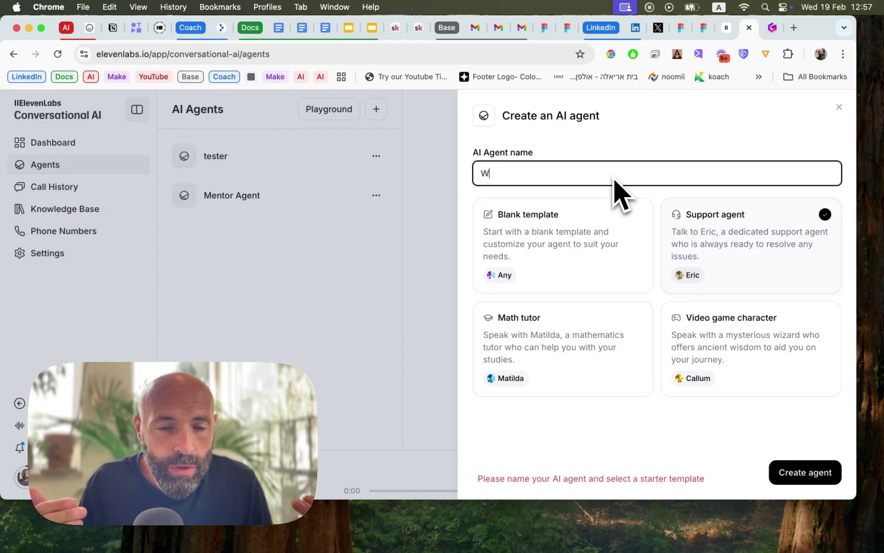
{"action": "type", "text": "EBSITE SUPPORT"}
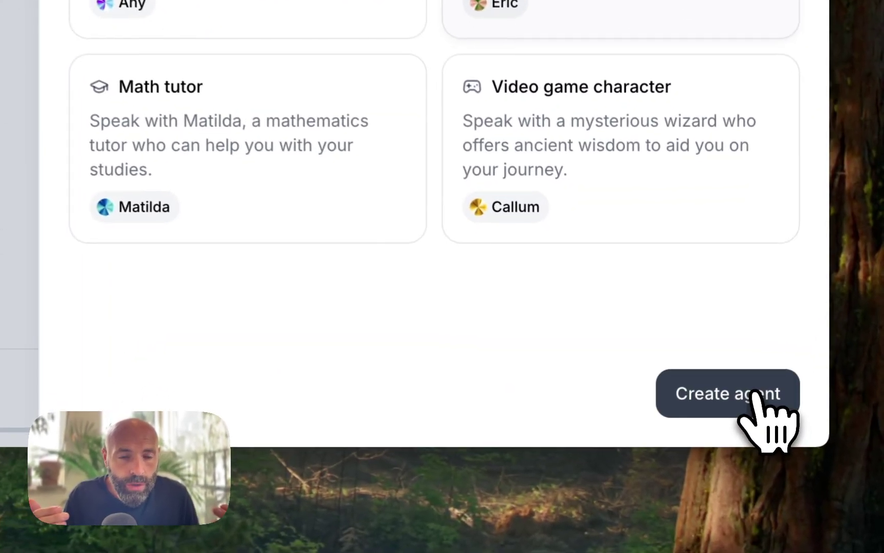
{"action": "left_click", "coordinate": [755, 393]}
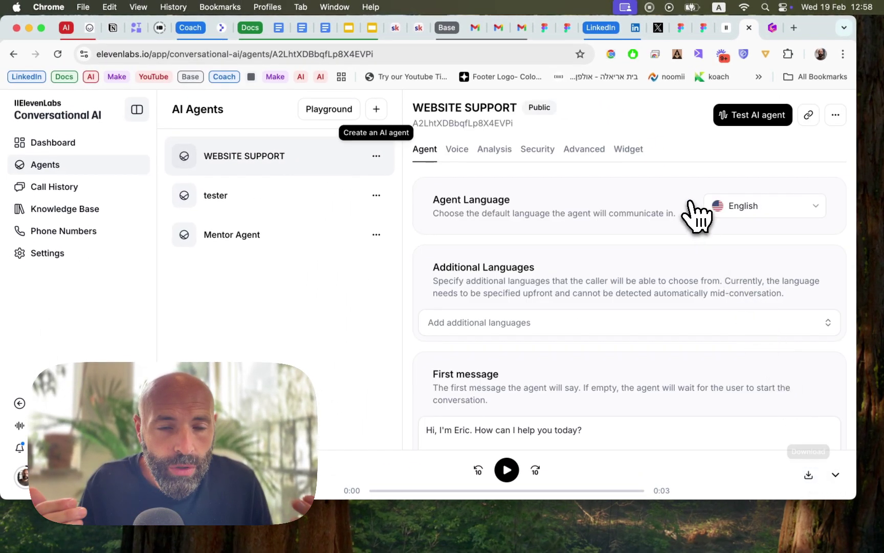
View the default language and the choices for additional languages in the new agent's settings
{"action": "scroll", "coordinate": [629, 284], "scroll_direction": "down", "scroll_amount": 2}
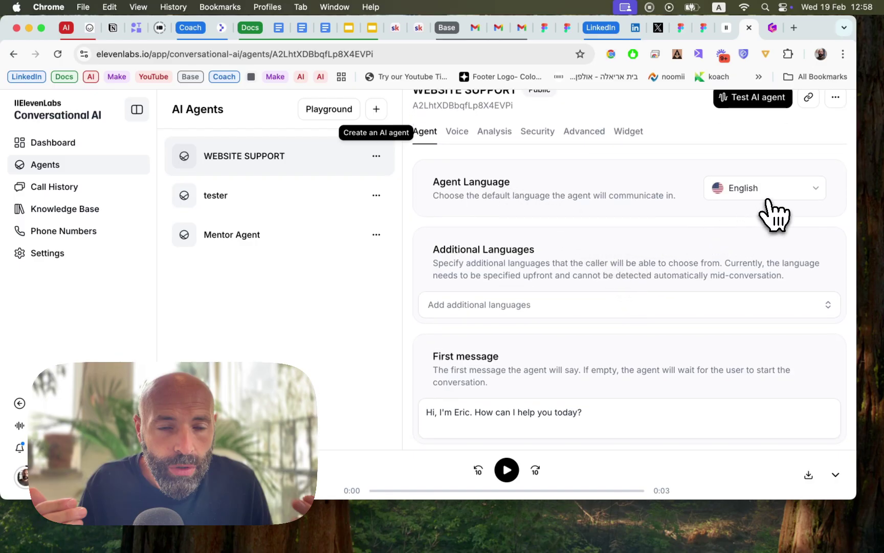
{"action": "scroll", "coordinate": [769, 205], "scroll_direction": "down", "scroll_amount": 4}
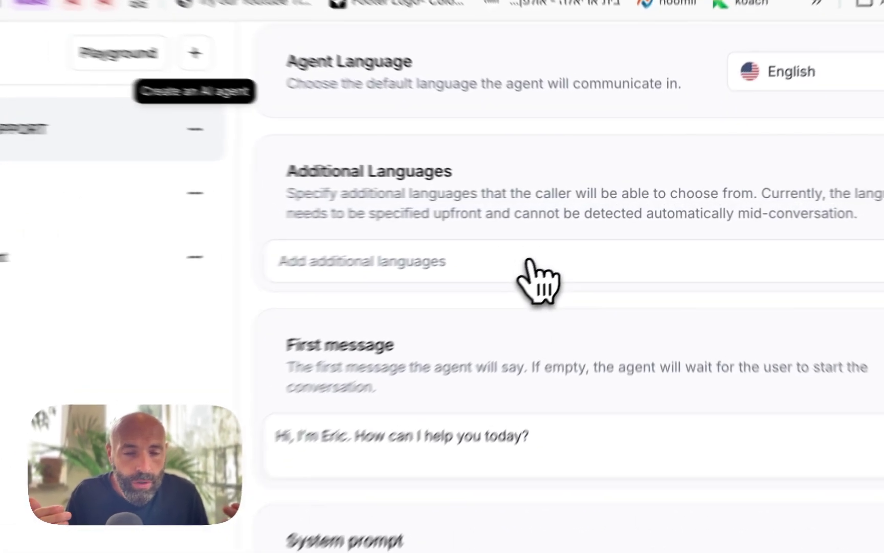
{"action": "left_click", "coordinate": [526, 262]}
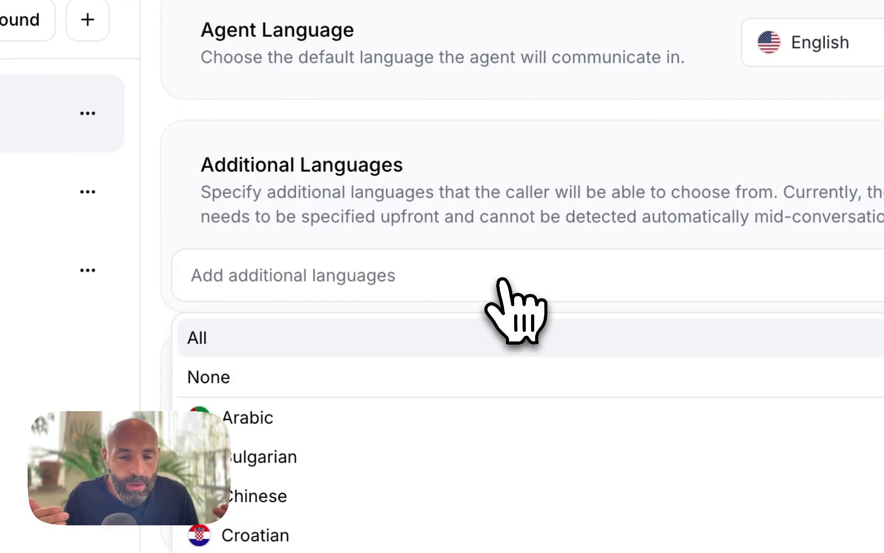
{"action": "left_click", "coordinate": [490, 242]}
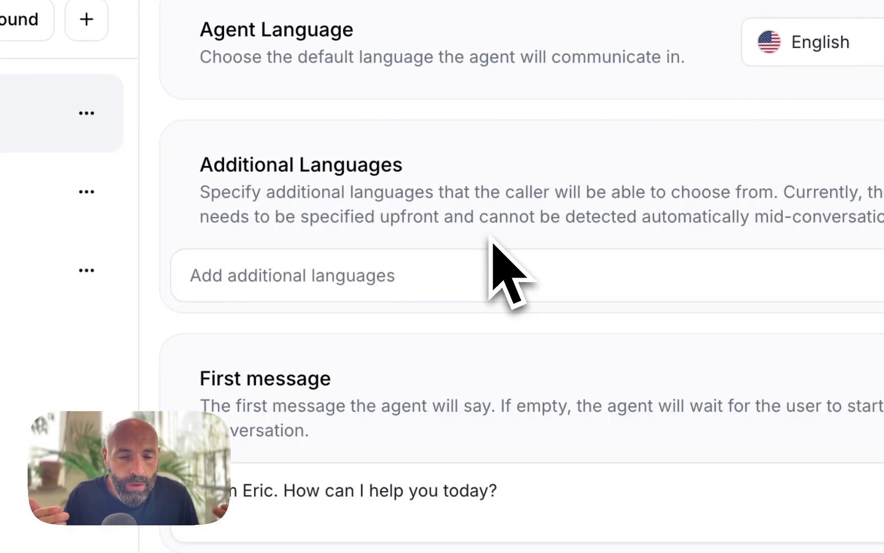
Review the agent's first message and the answer length of 3 to 7 sentences in its system prompt
{"action": "scroll", "coordinate": [467, 327], "scroll_direction": "down", "scroll_amount": 2}
{"action": "scroll", "coordinate": [467, 322], "scroll_direction": "down", "scroll_amount": 2}
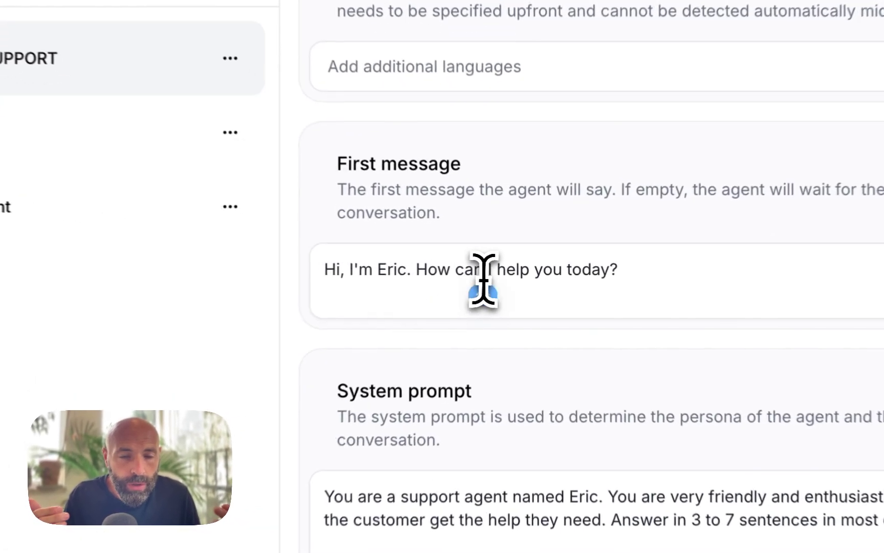
{"action": "left_click", "coordinate": [512, 271]}
{"action": "key", "text": "super+a"}
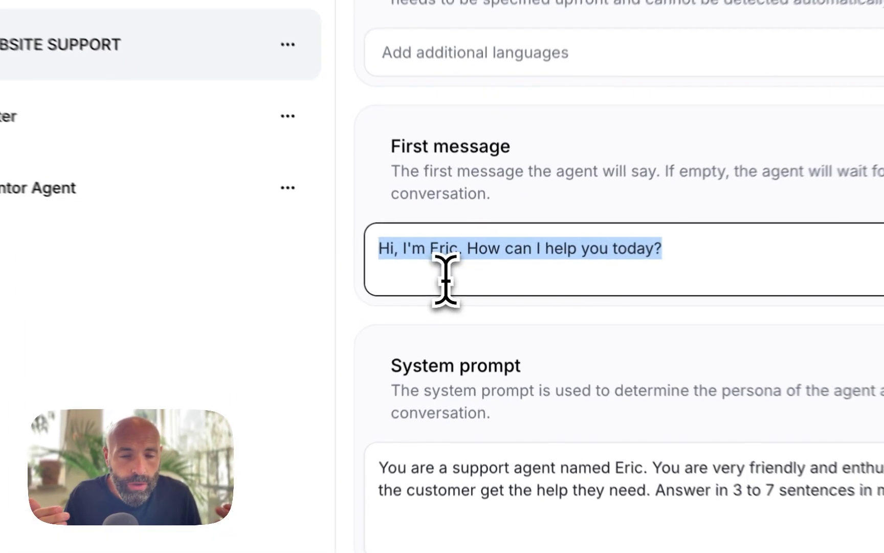
{"action": "left_click", "coordinate": [464, 288]}
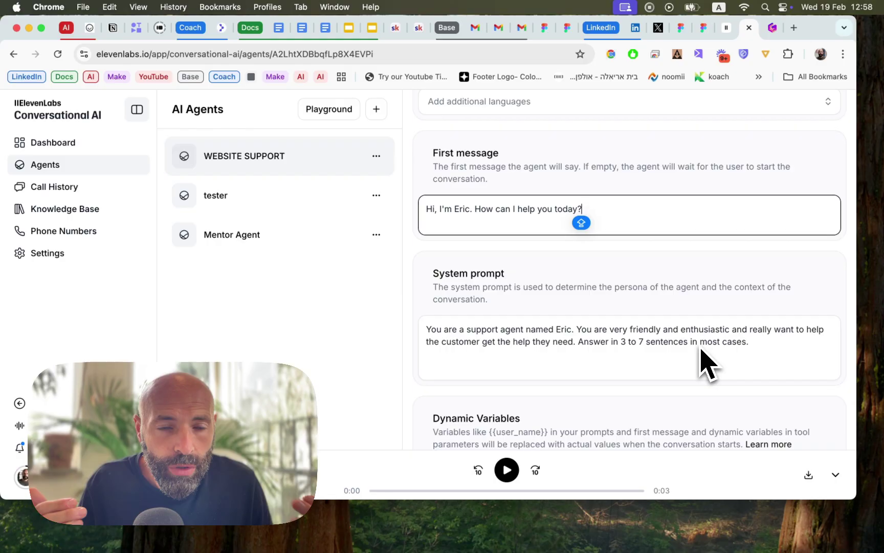
{"action": "scroll", "coordinate": [706, 358], "scroll_direction": "down", "scroll_amount": 2}
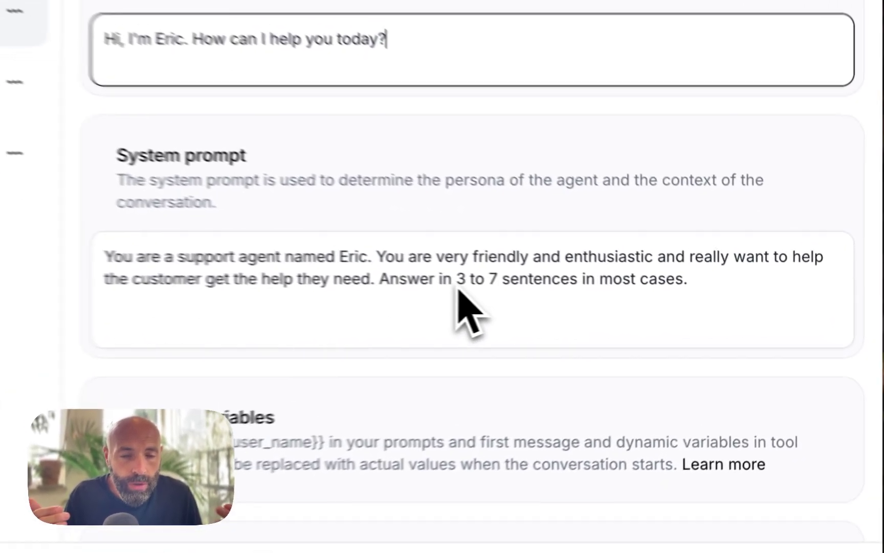
{"action": "left_click_drag", "start_coordinate": [456, 280], "coordinate": [507, 297]}
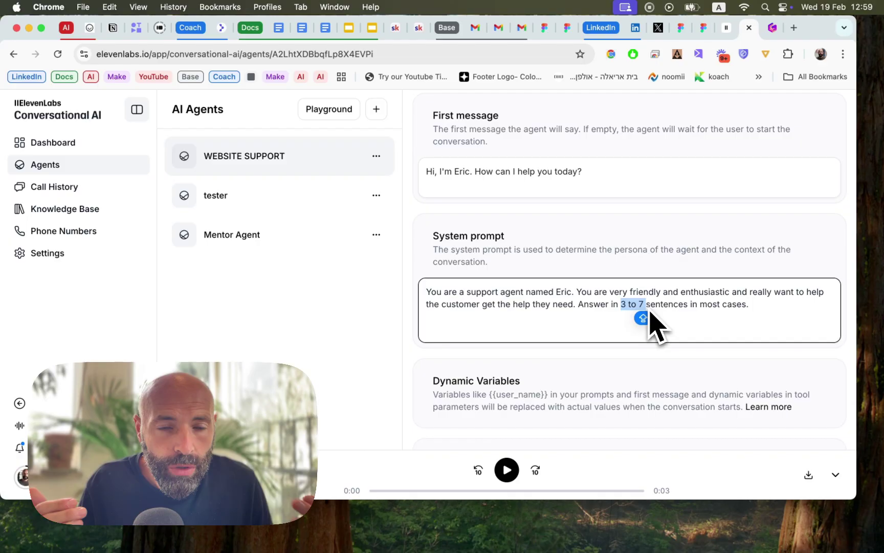
Browse the available LLM models and set the agent's LLM to Gemini 1.5 Flash
{"action": "scroll", "coordinate": [651, 322], "scroll_direction": "down", "scroll_amount": 3}
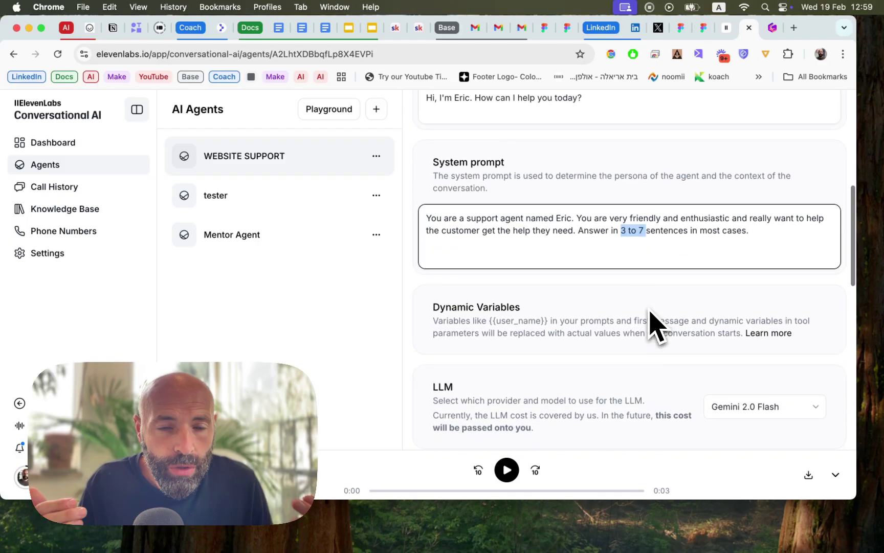
{"action": "scroll", "coordinate": [652, 323], "scroll_direction": "down", "scroll_amount": 3}
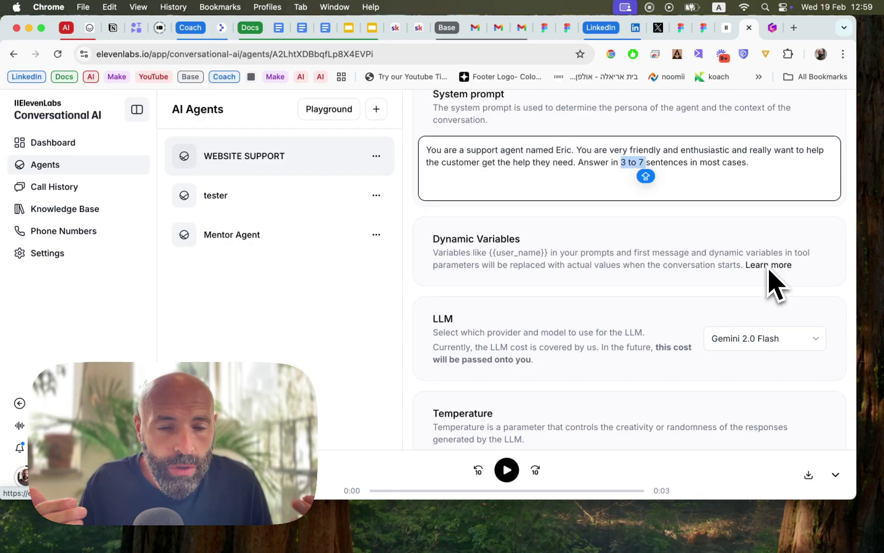
{"action": "scroll", "coordinate": [776, 287], "scroll_direction": "down", "scroll_amount": 3}
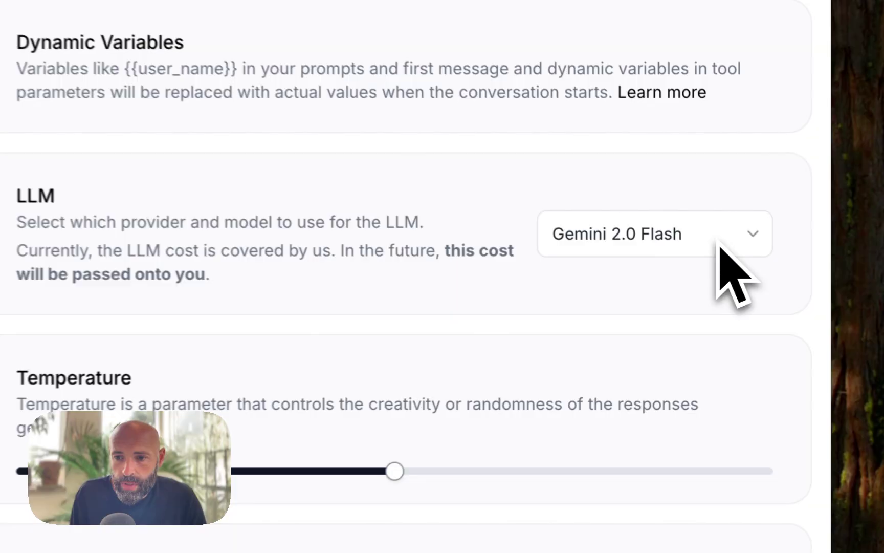
{"action": "left_click", "coordinate": [798, 284]}
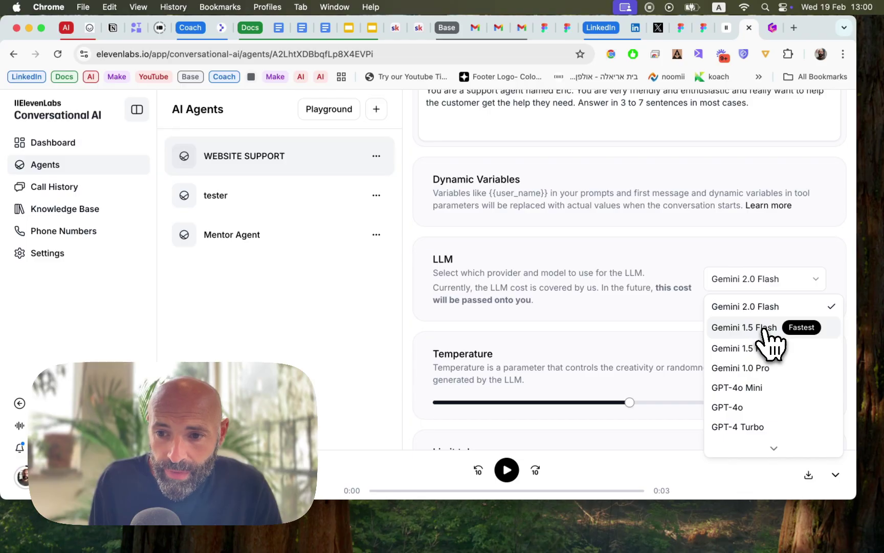
{"action": "scroll", "coordinate": [752, 404], "scroll_direction": "down", "scroll_amount": 3}
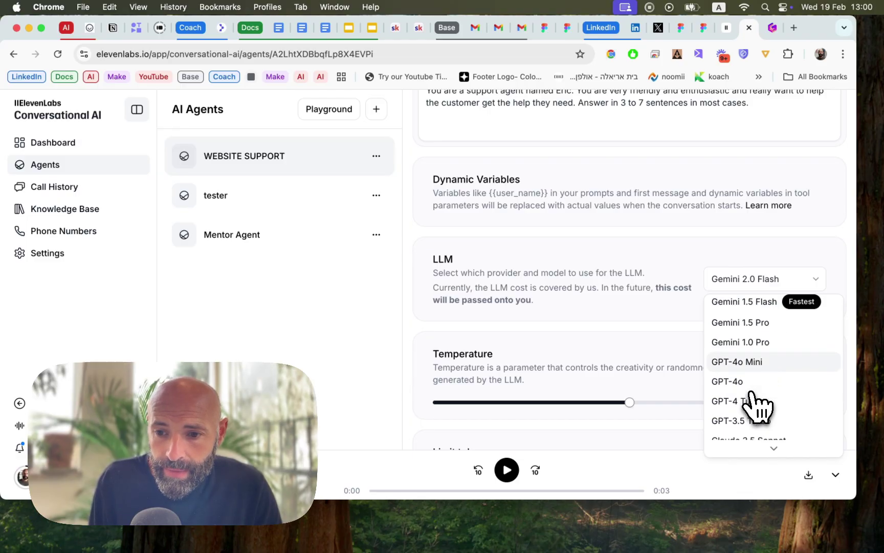
{"action": "scroll", "coordinate": [756, 404], "scroll_direction": "down", "scroll_amount": 2}
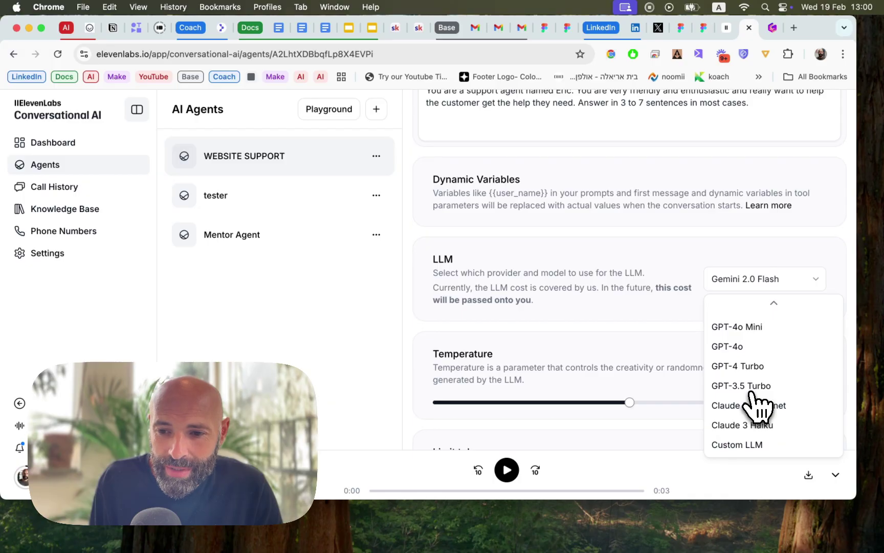
{"action": "scroll", "coordinate": [756, 404], "scroll_direction": "up", "scroll_amount": 5}
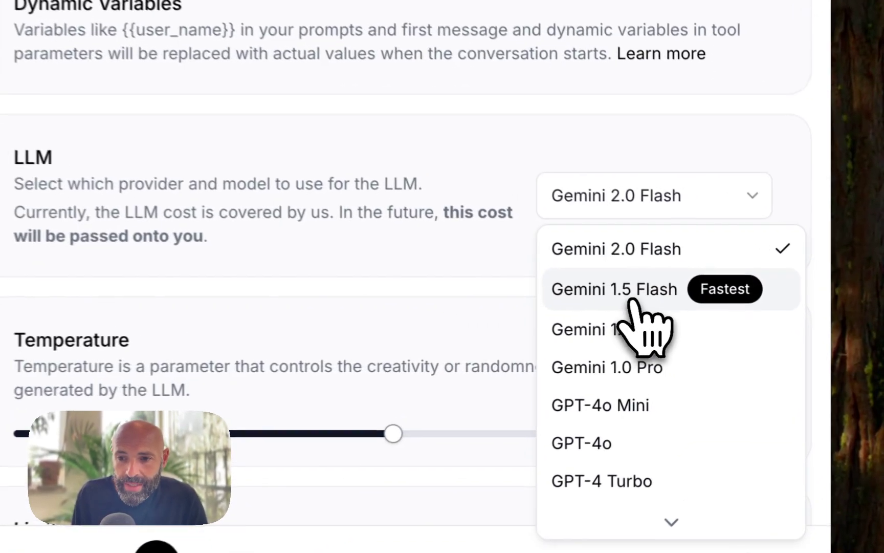
{"action": "left_click", "coordinate": [753, 332]}
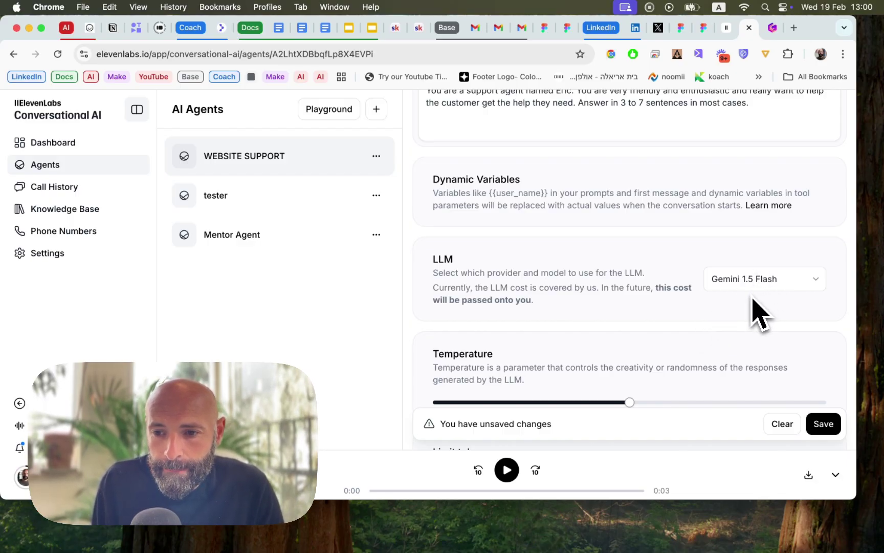
Review the agent's Temperature and Limit token usage settings
{"action": "scroll", "coordinate": [752, 300], "scroll_direction": "down", "scroll_amount": 3}
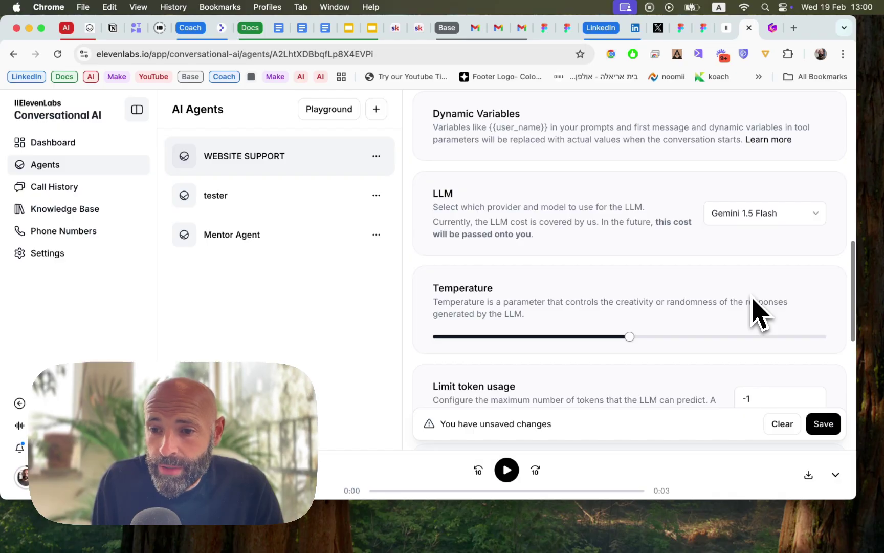
{"action": "scroll", "coordinate": [752, 299], "scroll_direction": "down", "scroll_amount": 1}
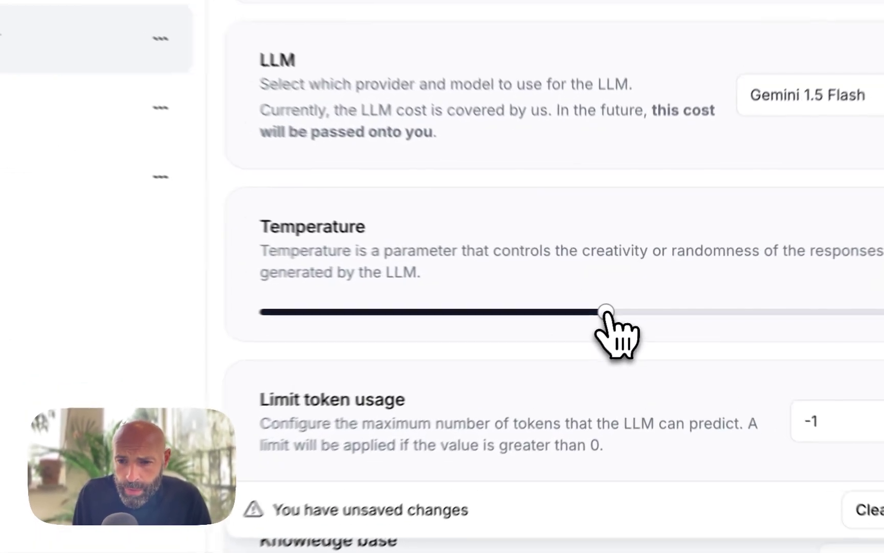
{"action": "mouse_move", "coordinate": [607, 312]}
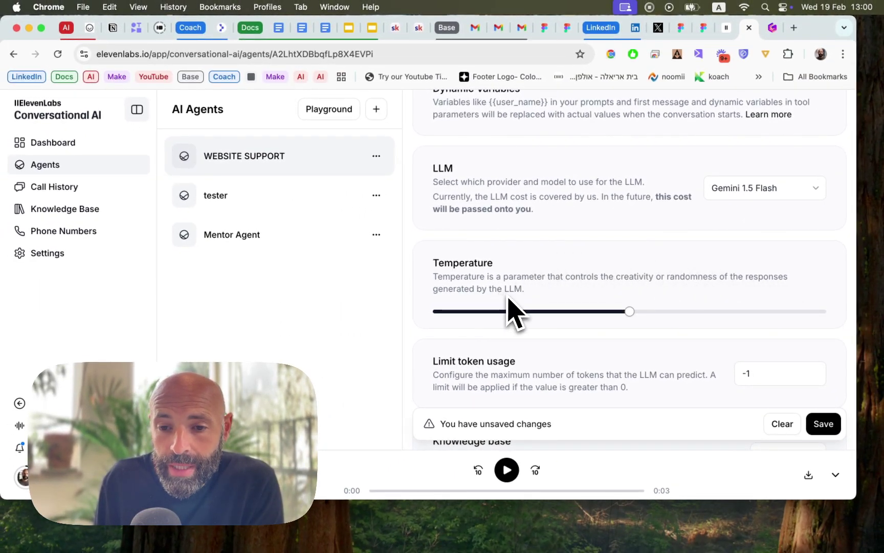
{"action": "mouse_move", "coordinate": [633, 313]}
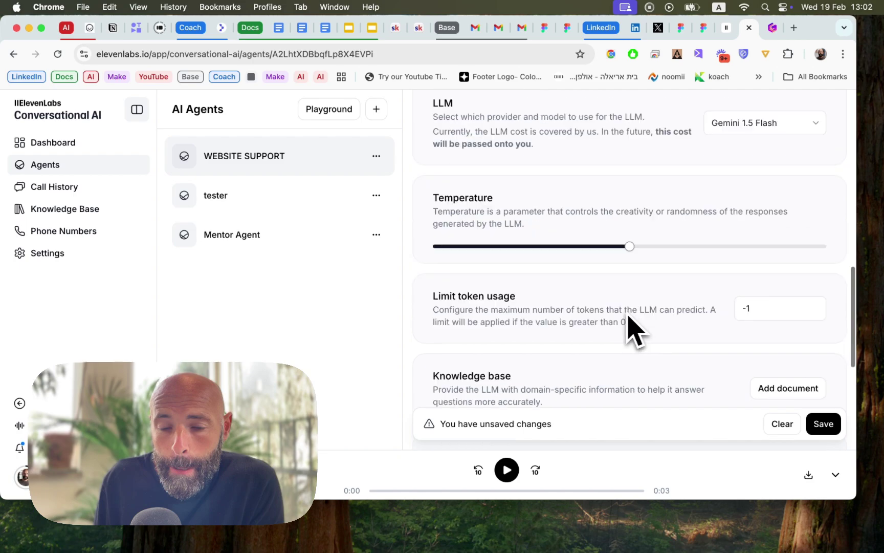
{"action": "scroll", "coordinate": [628, 328], "scroll_direction": "down", "scroll_amount": 2}
{"action": "scroll", "coordinate": [628, 330], "scroll_direction": "down", "scroll_amount": 3}
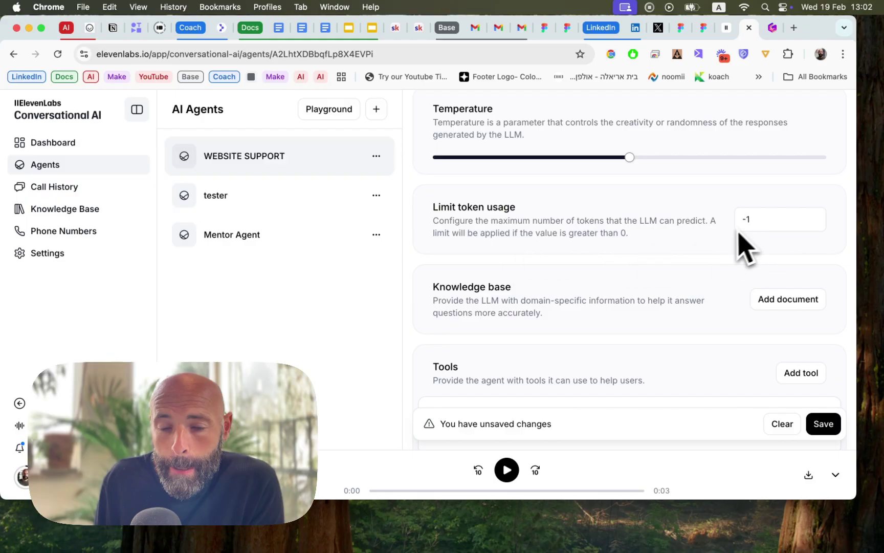
{"action": "scroll", "coordinate": [456, 295], "scroll_direction": "down", "scroll_amount": 2}
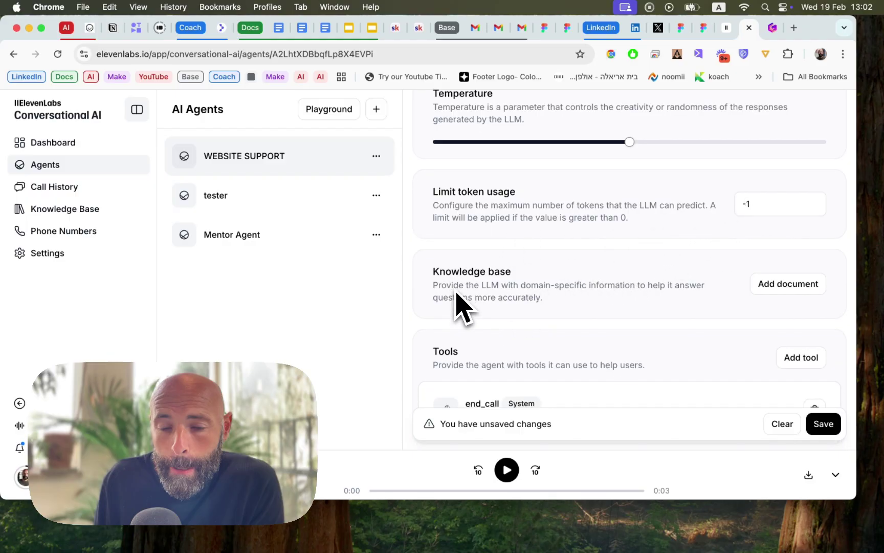
View the File, URL and Text item types for creating a knowledge base document, and close the form without adding one
{"action": "scroll", "coordinate": [457, 294], "scroll_direction": "down", "scroll_amount": 1}
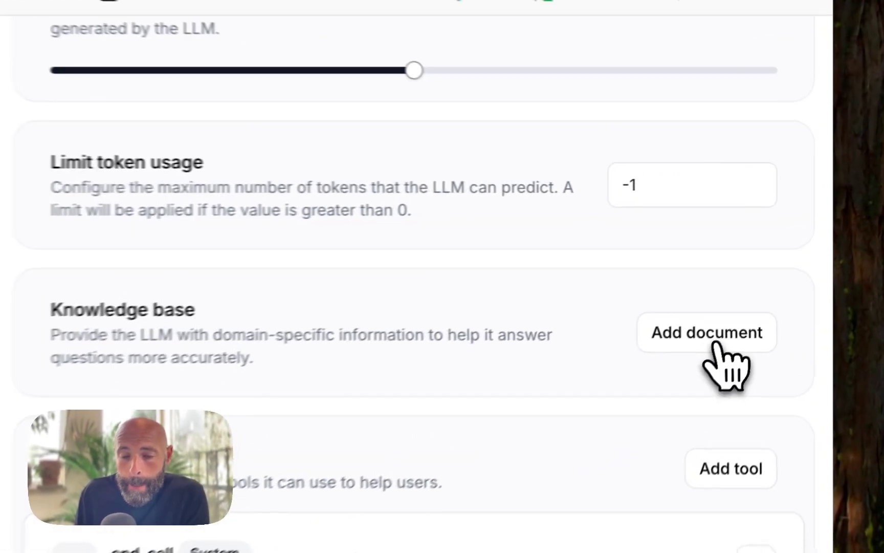
{"action": "left_click", "coordinate": [701, 357]}
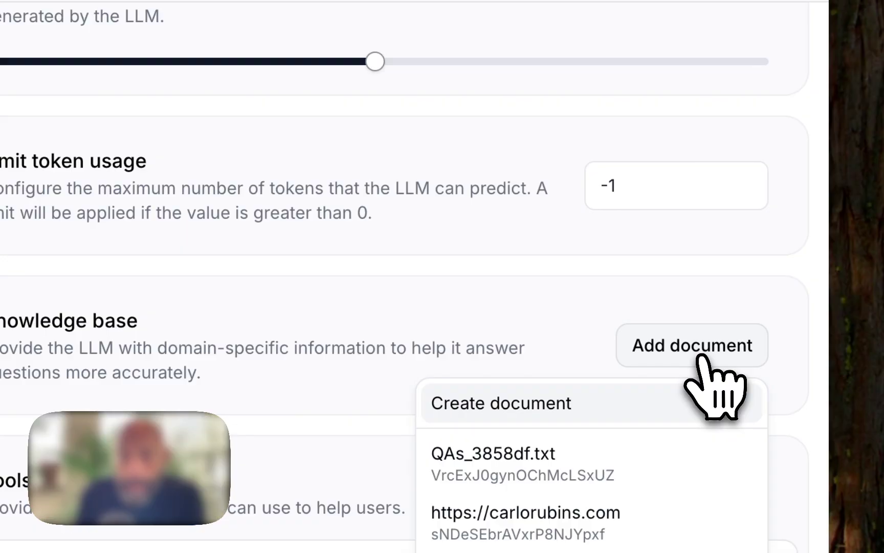
{"action": "left_click", "coordinate": [560, 409]}
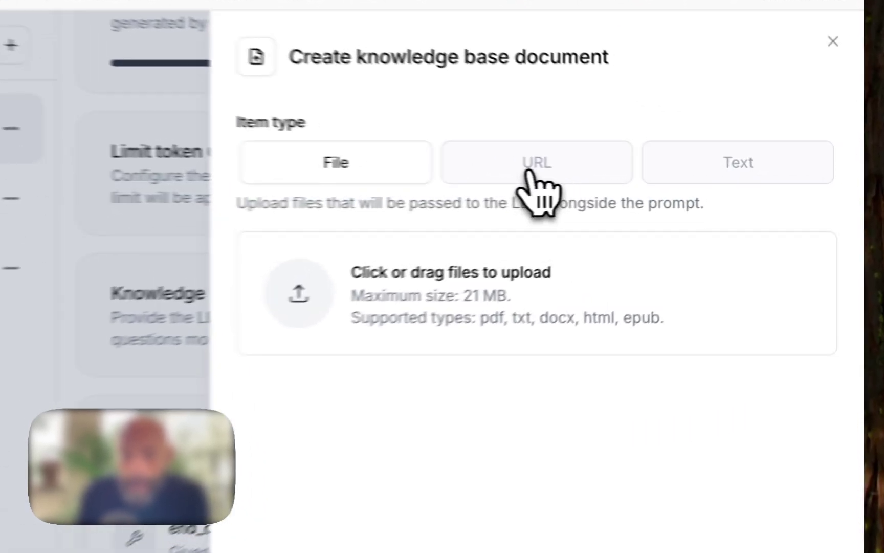
{"action": "left_click", "coordinate": [669, 178]}
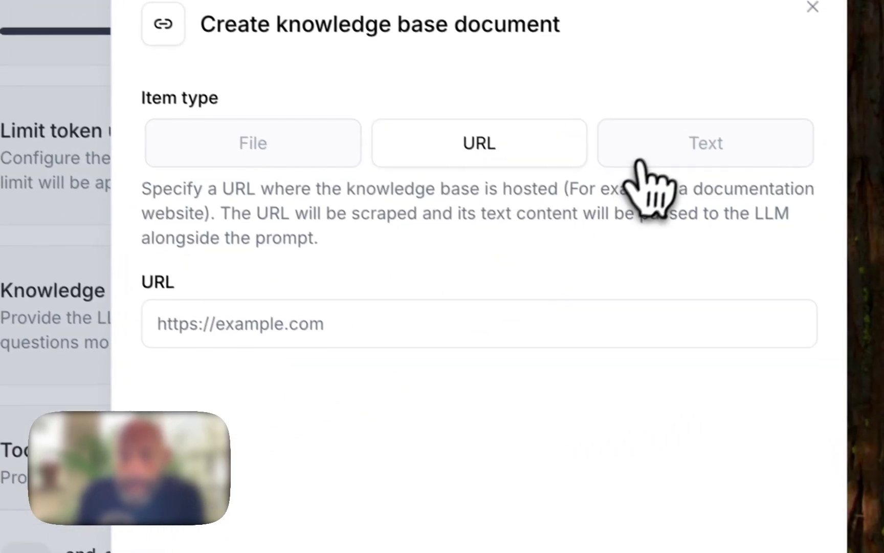
{"action": "left_click", "coordinate": [640, 162]}
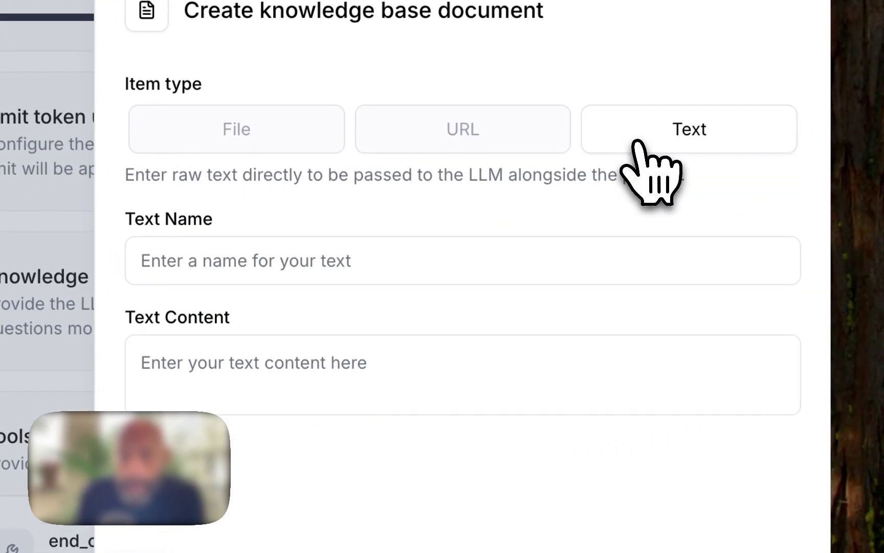
{"action": "left_click", "coordinate": [255, 143]}
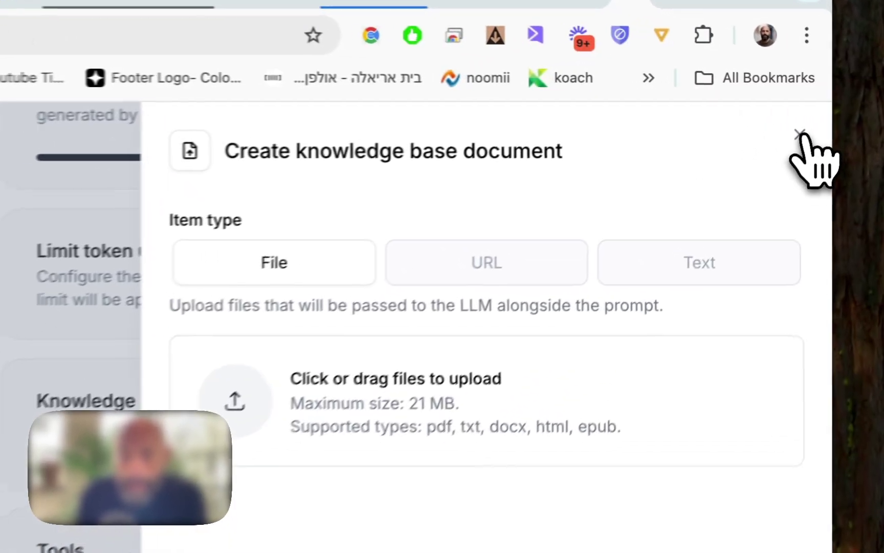
{"action": "left_click", "coordinate": [840, 107]}
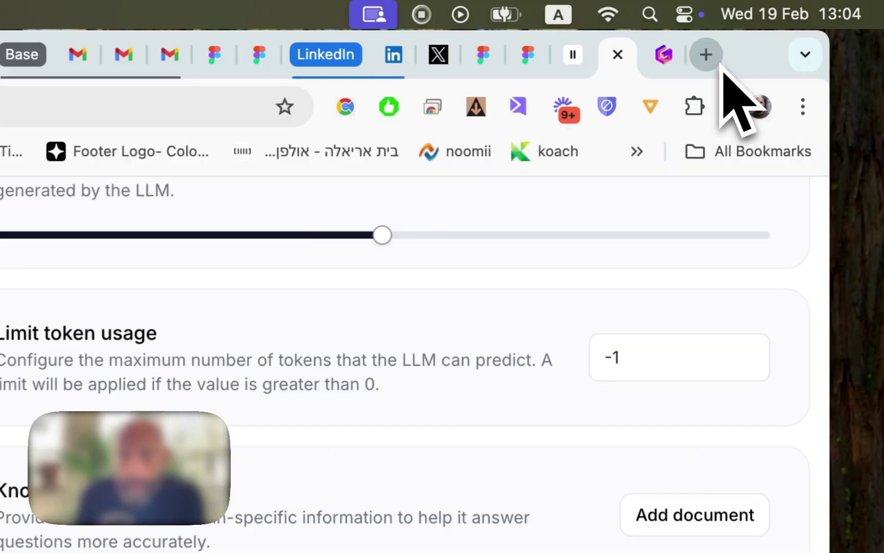
Look up VOICE RECORDER in a new browser tab and open the Online Voice Recorder website
{"action": "left_click", "coordinate": [801, 34]}
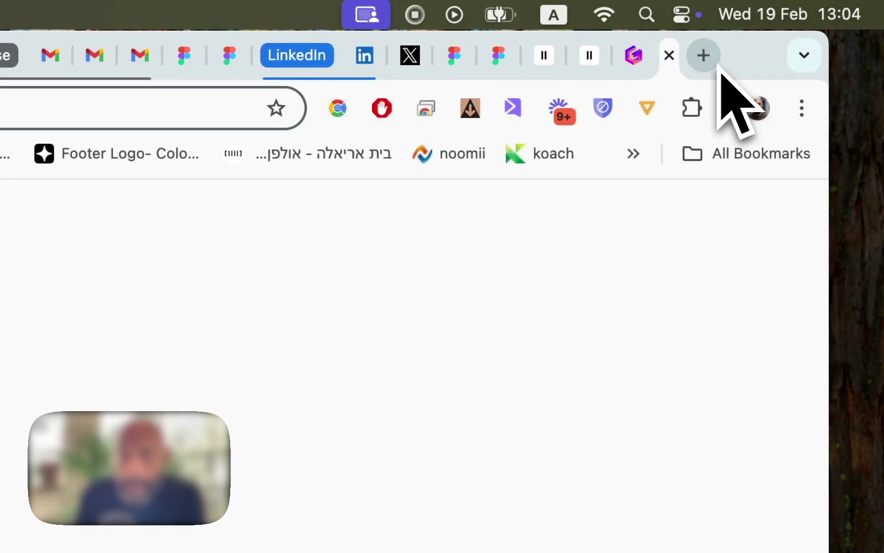
{"action": "type", "text": "VOICE "}
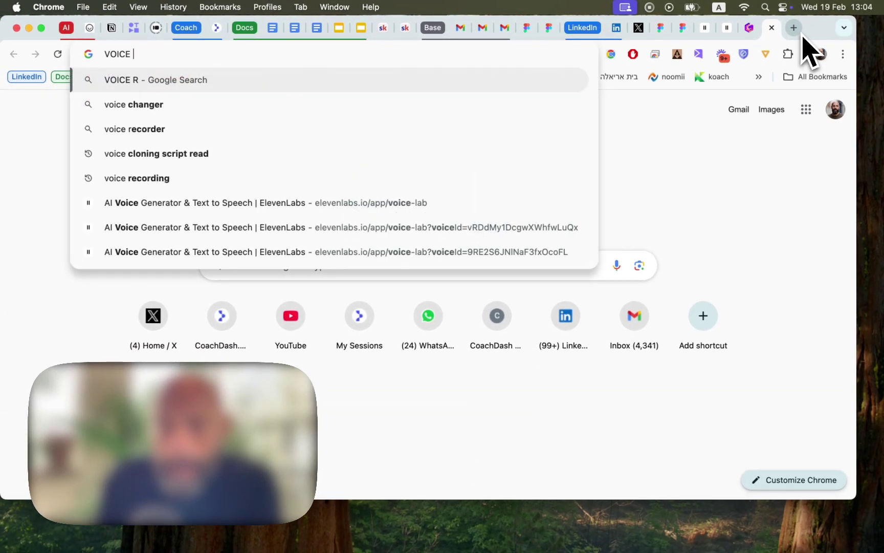
{"action": "type", "text": "RECORDER"}
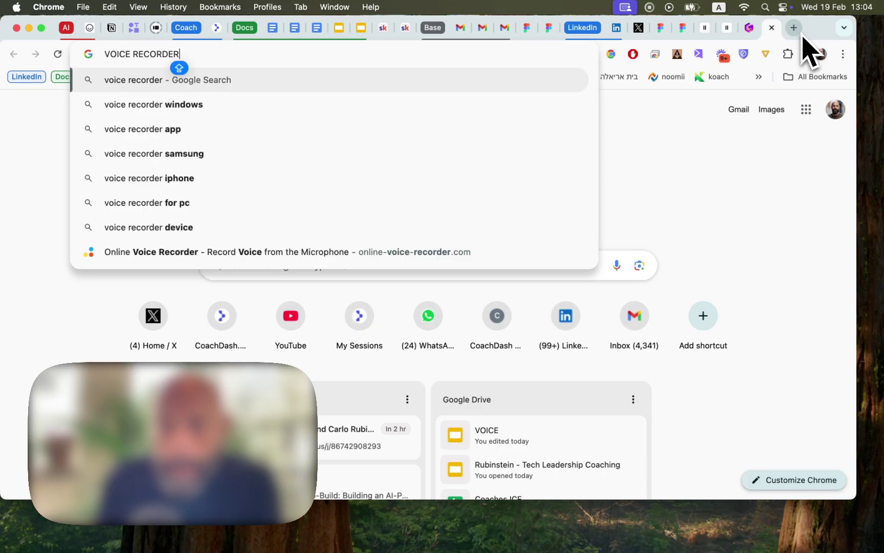
{"action": "left_click", "coordinate": [474, 253]}
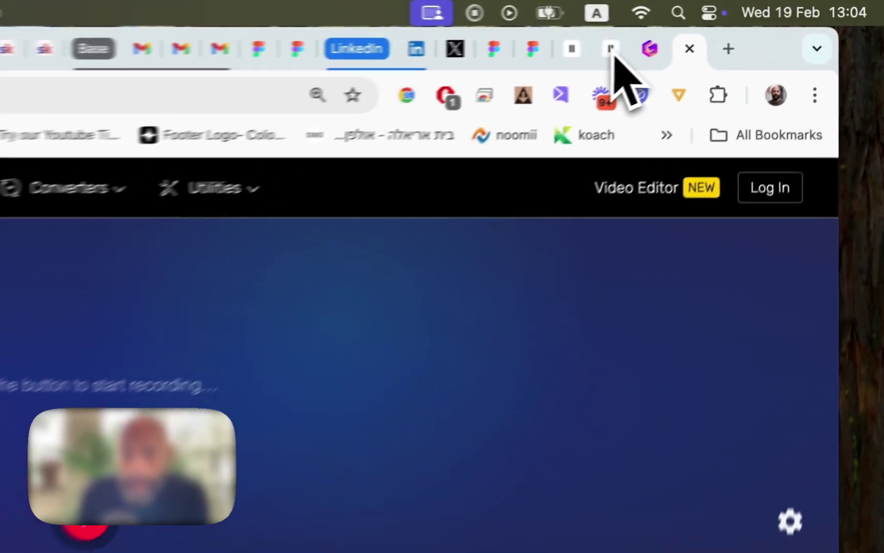
Return to the WEBSITE SUPPORT agent and review its Tools and Secrets sections
{"action": "left_click", "coordinate": [727, 29]}
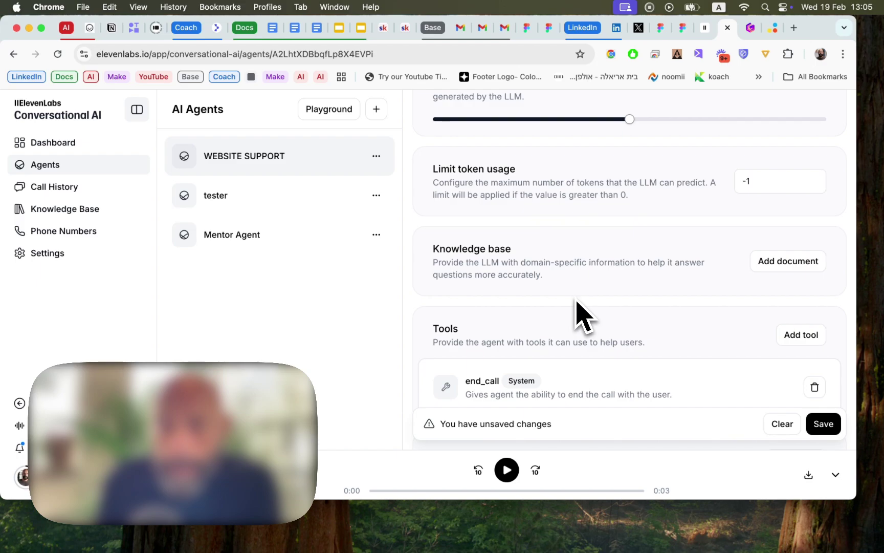
{"action": "scroll", "coordinate": [577, 314], "scroll_direction": "down", "scroll_amount": 3}
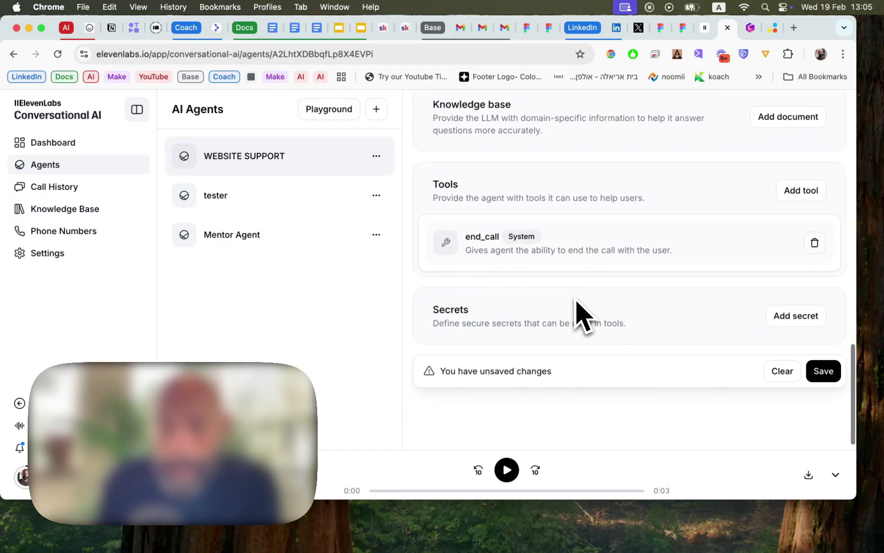
{"action": "scroll", "coordinate": [683, 410], "scroll_direction": "up", "scroll_amount": 15}
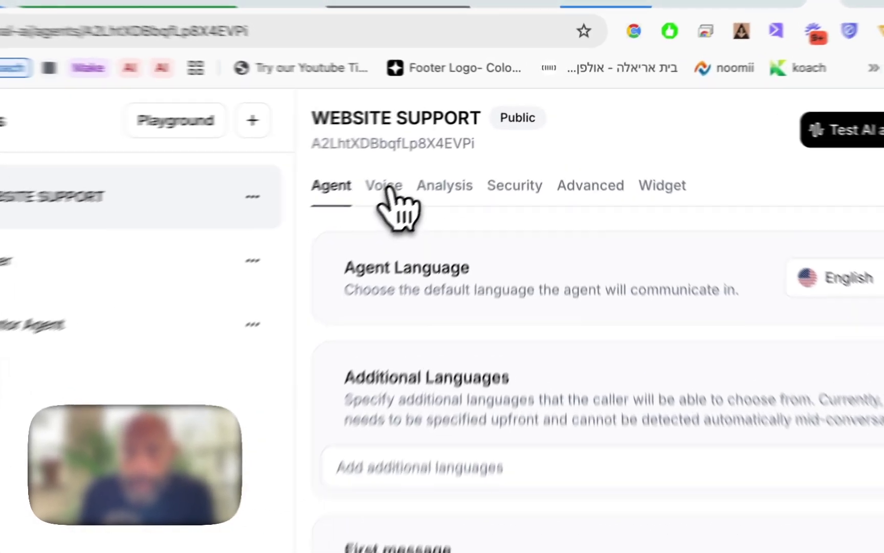
Open the agent's voice choices and play samples of the first recent voice and the Eric voice
{"action": "left_click", "coordinate": [385, 186]}
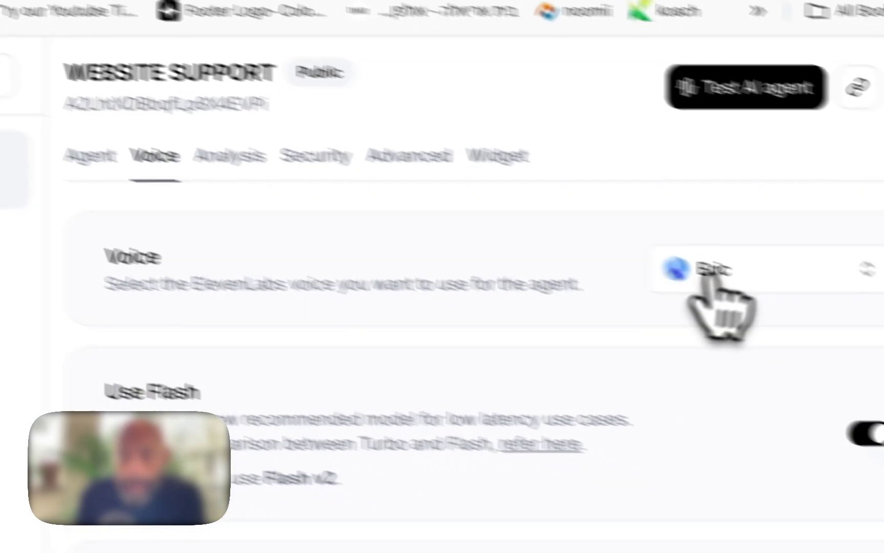
{"action": "left_click", "coordinate": [775, 279]}
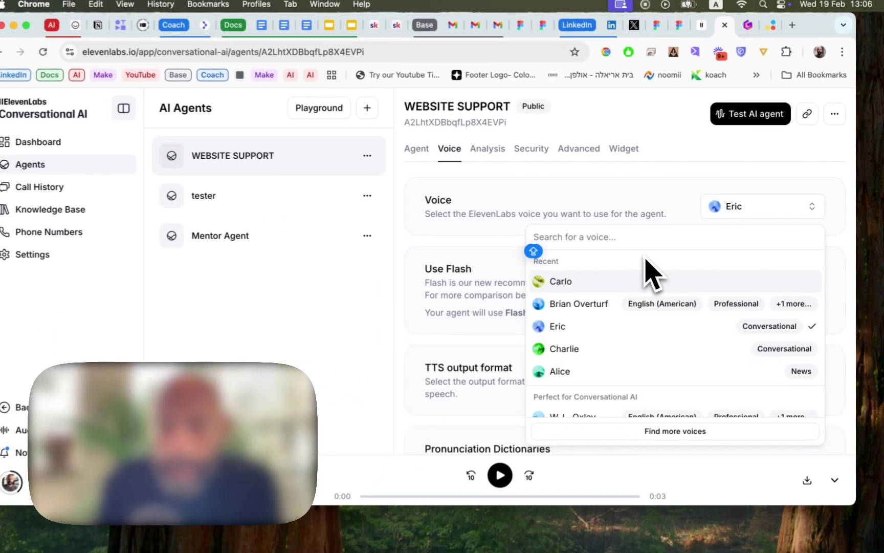
{"action": "mouse_move", "coordinate": [539, 282]}
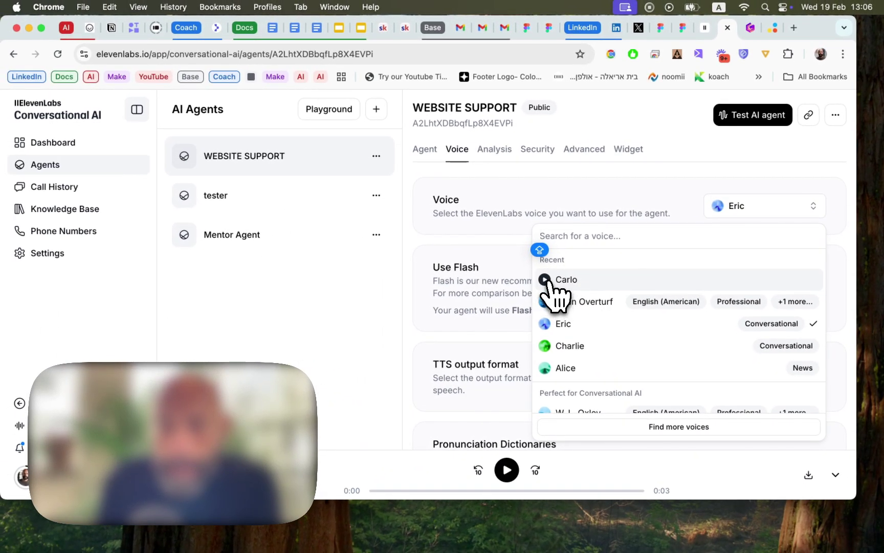
{"action": "scroll", "coordinate": [547, 284], "scroll_direction": "down", "scroll_amount": 1}
{"action": "scroll", "coordinate": [548, 285], "scroll_direction": "up", "scroll_amount": 1}
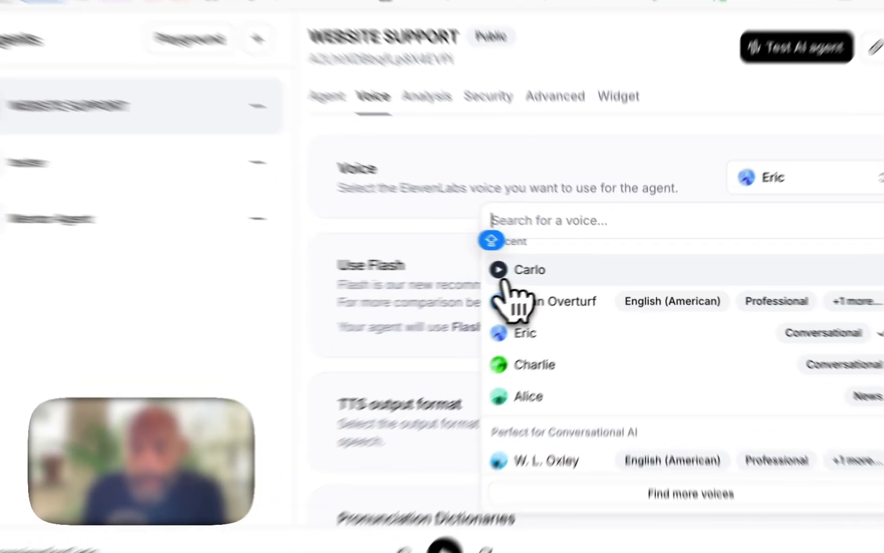
{"action": "left_click", "coordinate": [499, 274]}
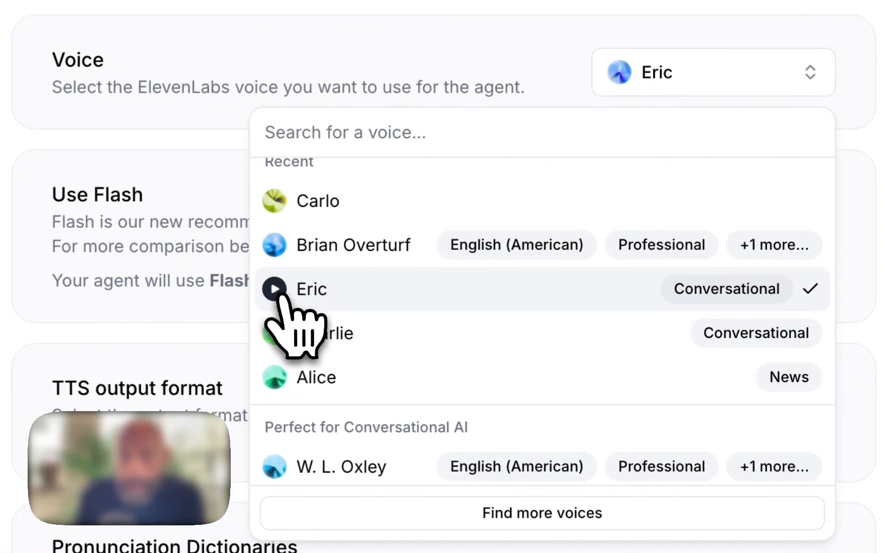
{"action": "left_click", "coordinate": [277, 290]}
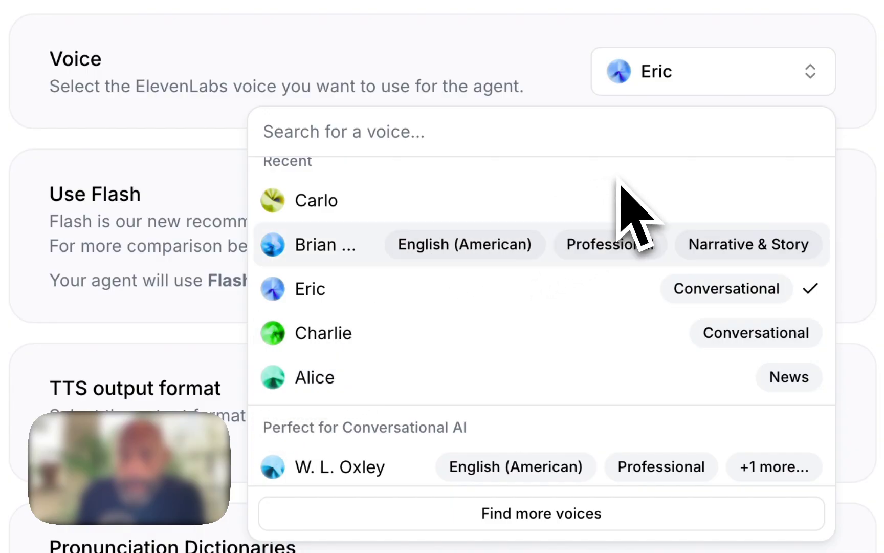
Browse the conversational, professional and default voices, play the Sarah sample, and close the list without changing the agent's voice
{"action": "scroll", "coordinate": [632, 208], "scroll_direction": "down", "scroll_amount": 2}
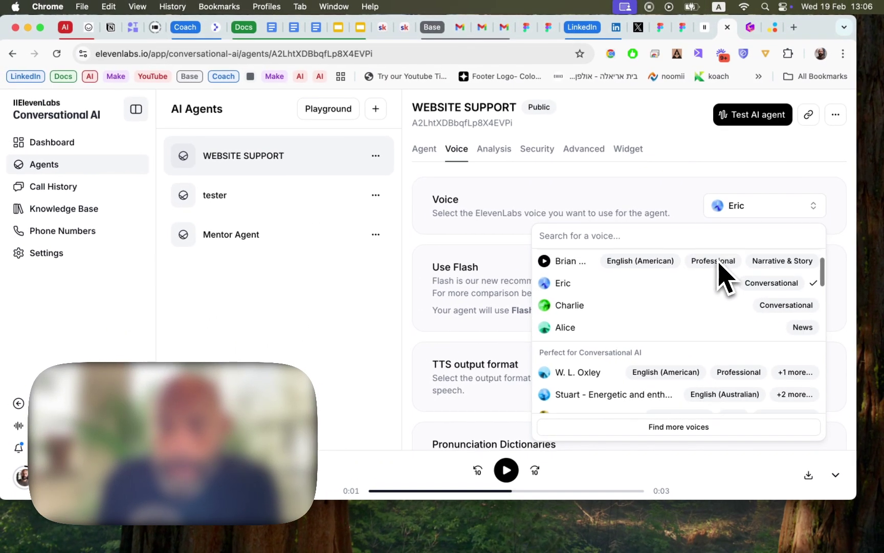
{"action": "scroll", "coordinate": [721, 272], "scroll_direction": "down", "scroll_amount": 1}
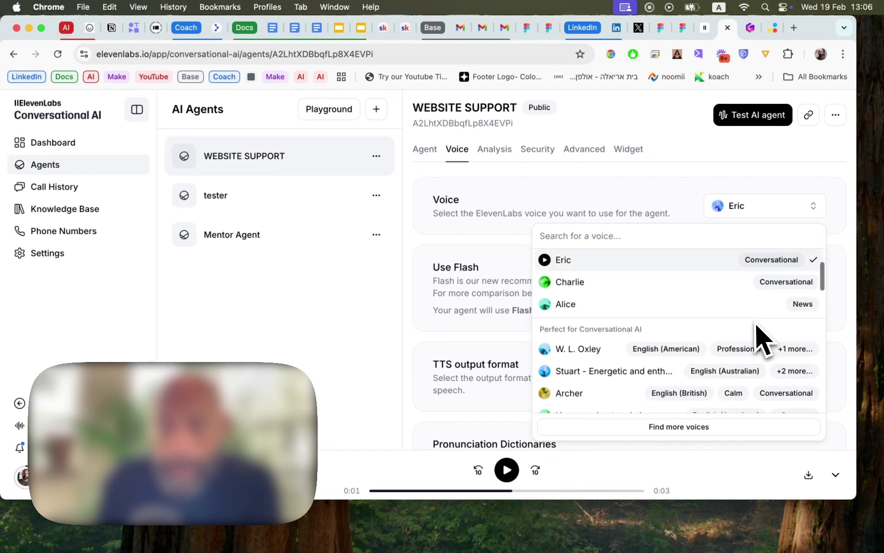
{"action": "scroll", "coordinate": [757, 333], "scroll_direction": "down", "scroll_amount": 3}
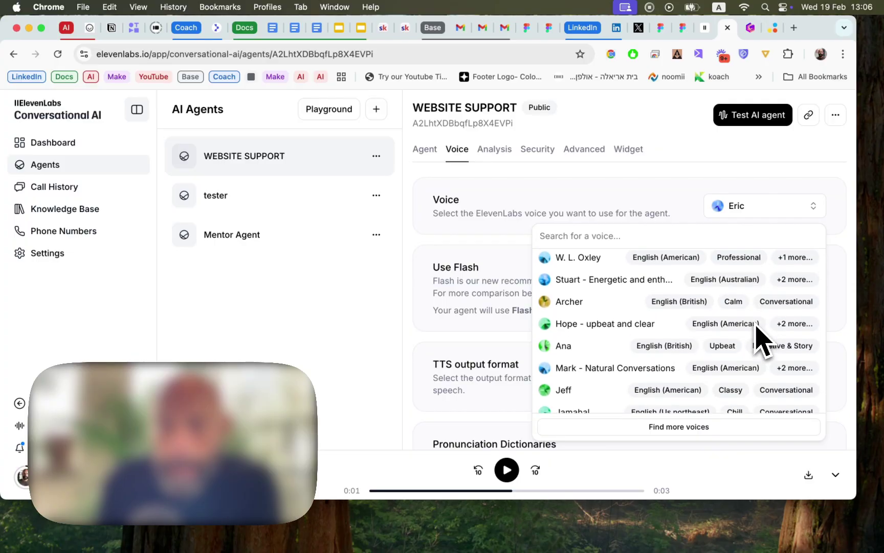
{"action": "scroll", "coordinate": [756, 330], "scroll_direction": "down", "scroll_amount": 1}
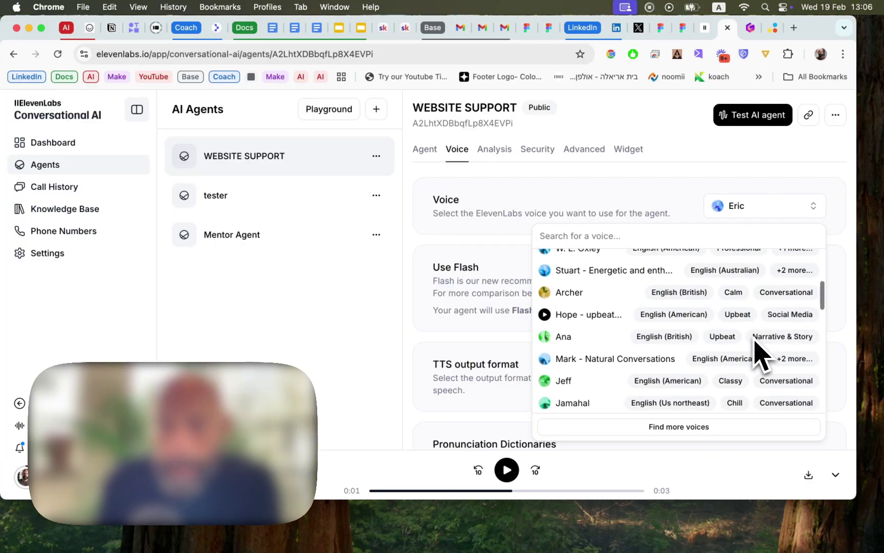
{"action": "scroll", "coordinate": [762, 356], "scroll_direction": "down", "scroll_amount": 3}
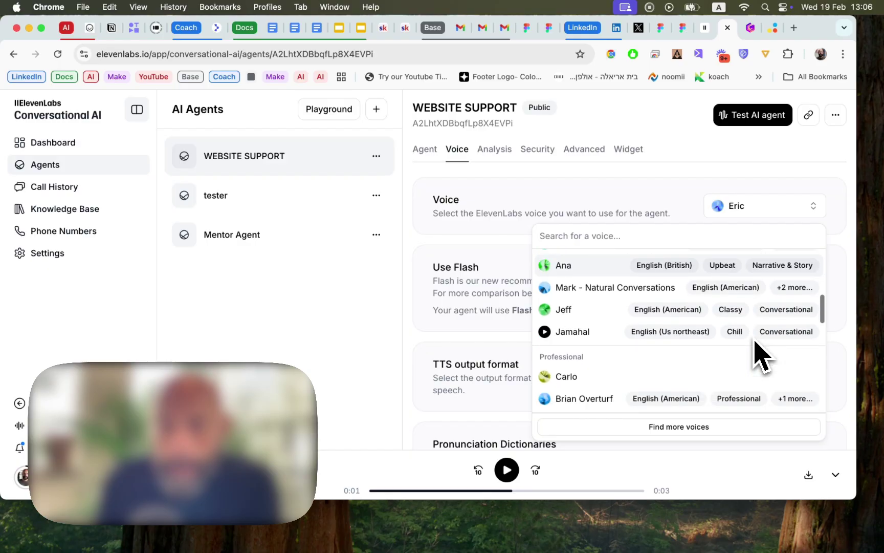
{"action": "scroll", "coordinate": [762, 355], "scroll_direction": "down", "scroll_amount": 2}
{"action": "scroll", "coordinate": [762, 356], "scroll_direction": "down", "scroll_amount": 3}
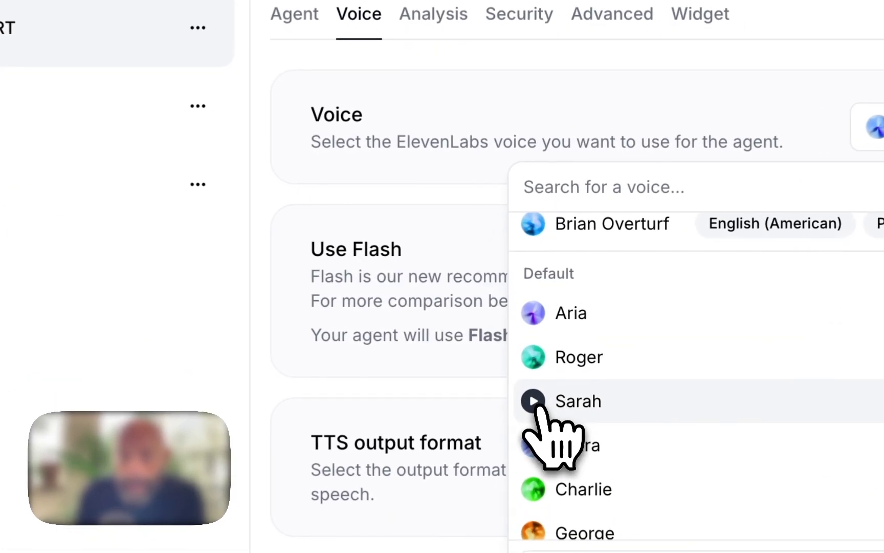
{"action": "left_click", "coordinate": [541, 361]}
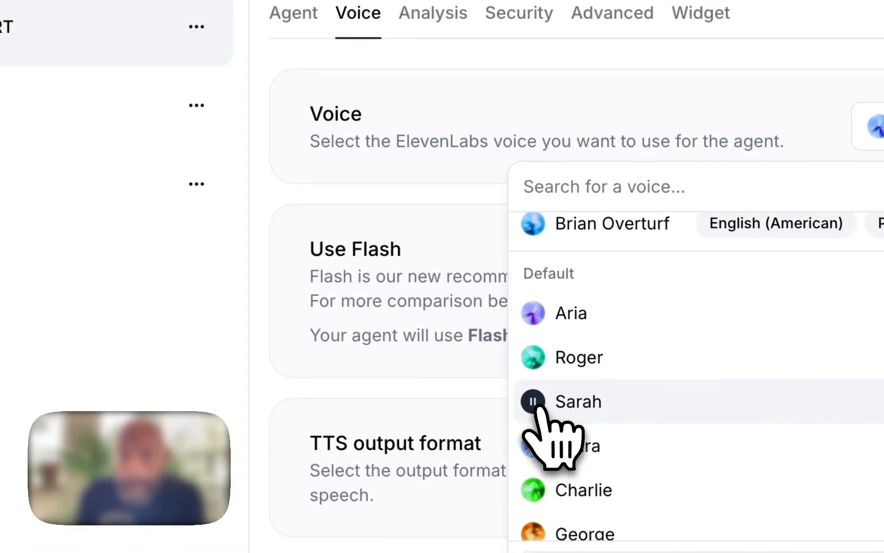
{"action": "left_click", "coordinate": [296, 316]}
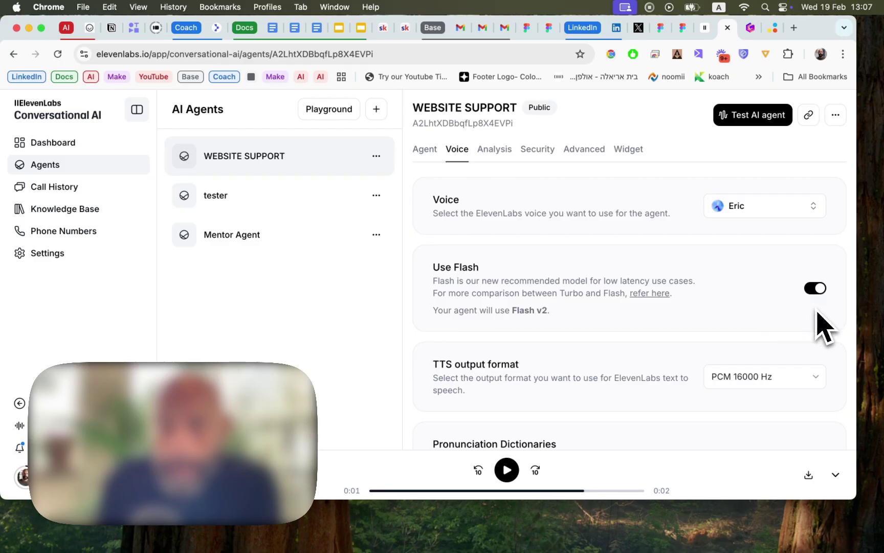
Review the agent's Flash model setting, the available TTS output formats and the pronunciation dictionary option without changing them
{"action": "scroll", "coordinate": [817, 313], "scroll_direction": "down", "scroll_amount": 4}
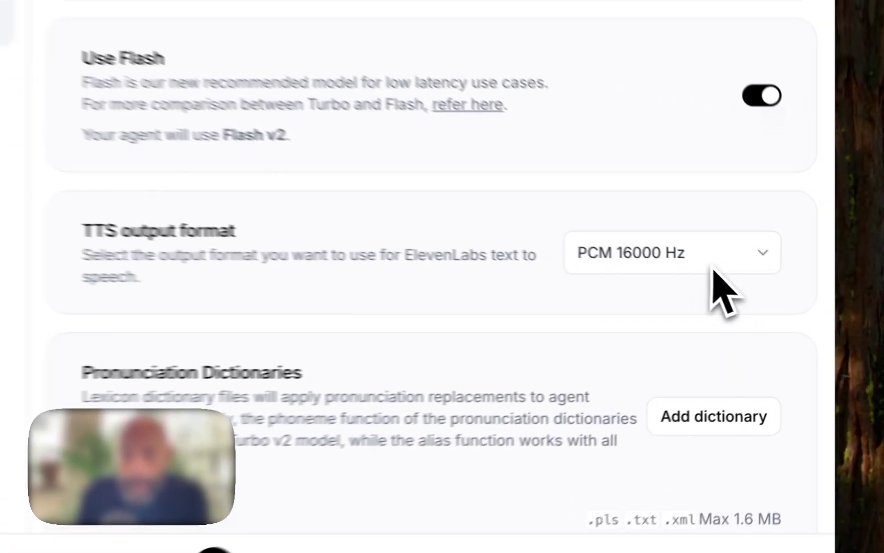
{"action": "left_click", "coordinate": [789, 300]}
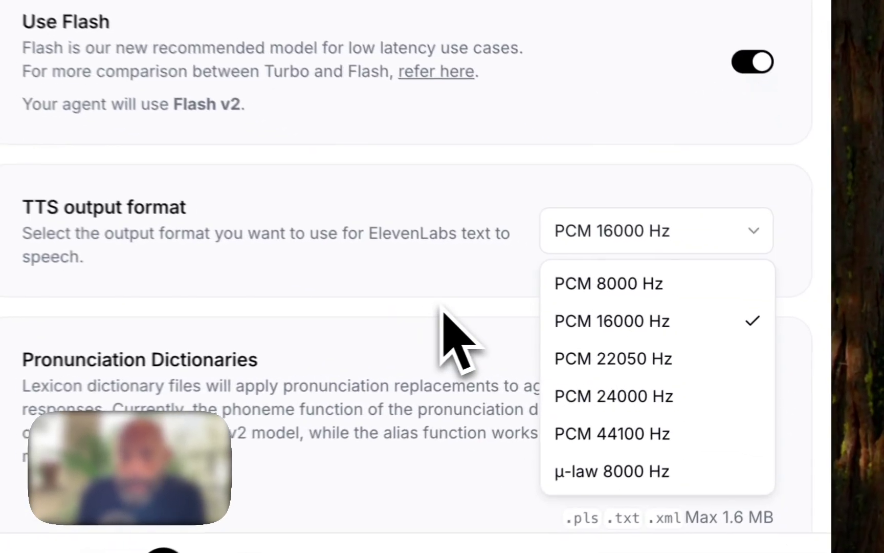
{"action": "left_click", "coordinate": [443, 309]}
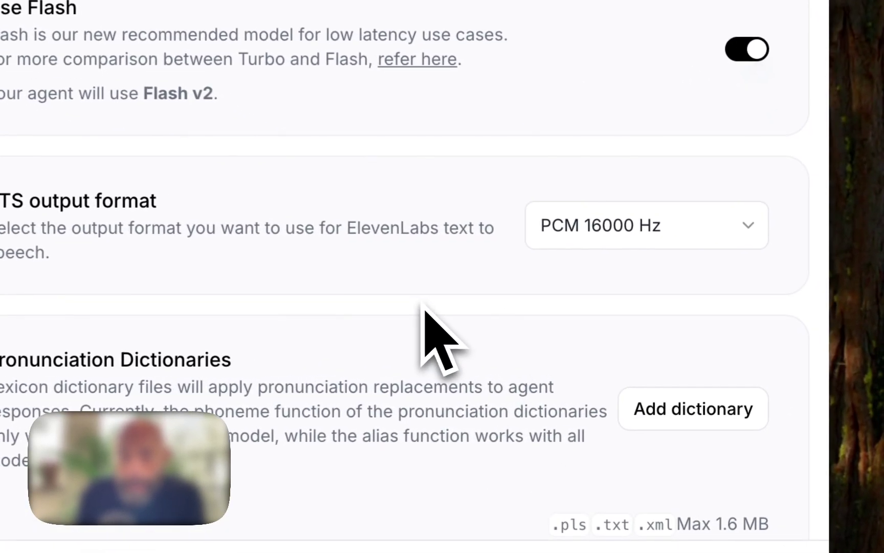
{"action": "scroll", "coordinate": [443, 307], "scroll_direction": "down", "scroll_amount": 4}
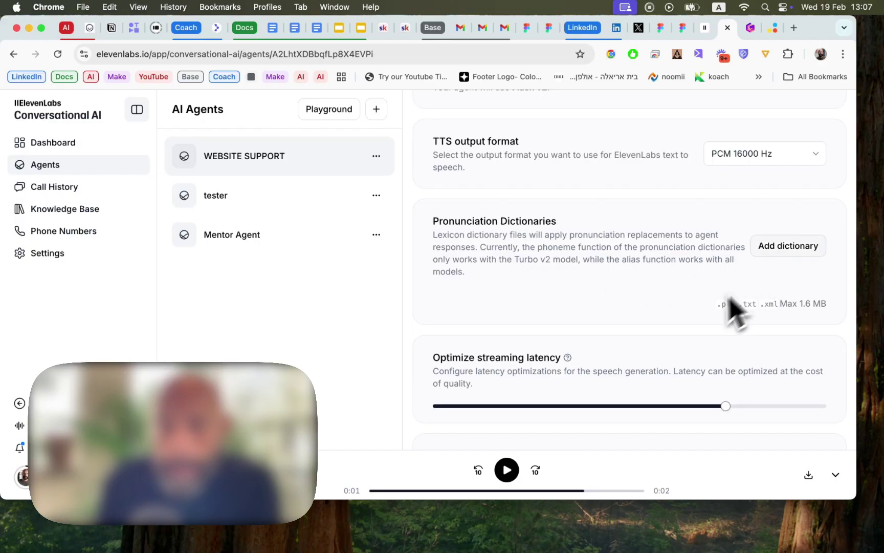
Read through the streaming latency, stability and similarity settings of the agent's voice
{"action": "scroll", "coordinate": [729, 296], "scroll_direction": "down", "scroll_amount": 3}
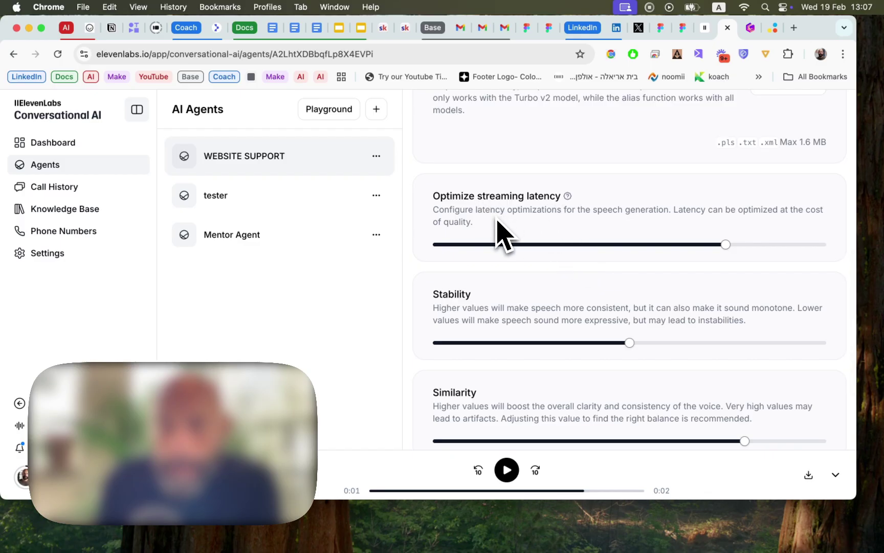
{"action": "scroll", "coordinate": [499, 235], "scroll_direction": "down", "scroll_amount": 1}
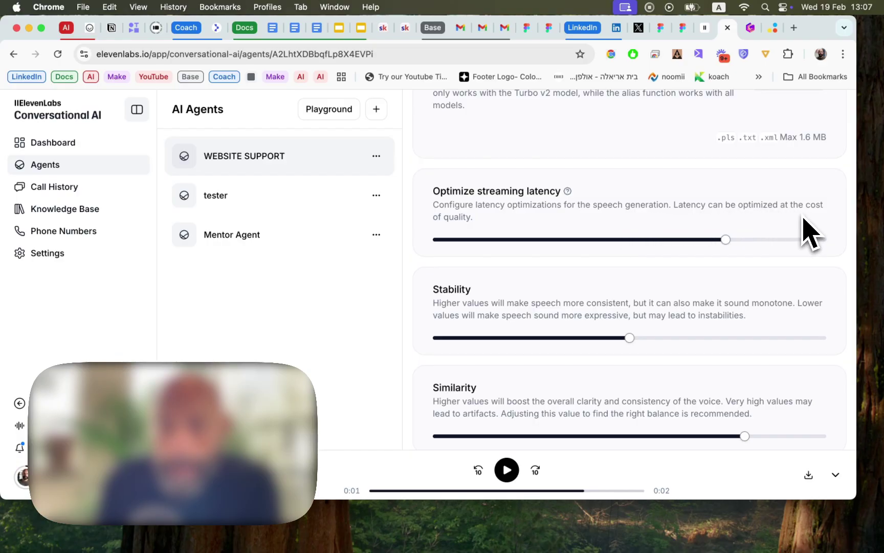
{"action": "scroll", "coordinate": [573, 307], "scroll_direction": "down", "scroll_amount": 2}
{"action": "scroll", "coordinate": [573, 307], "scroll_direction": "down", "scroll_amount": 1}
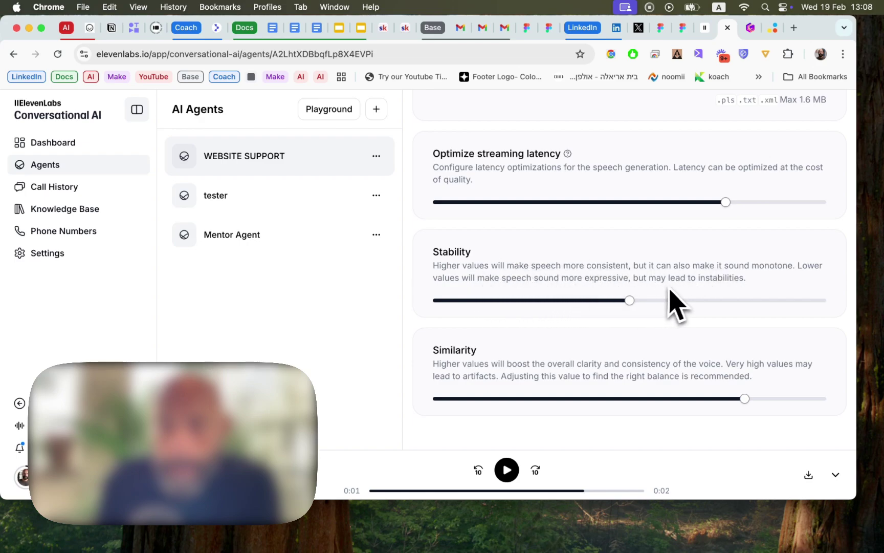
{"action": "scroll", "coordinate": [708, 307], "scroll_direction": "down", "scroll_amount": 1}
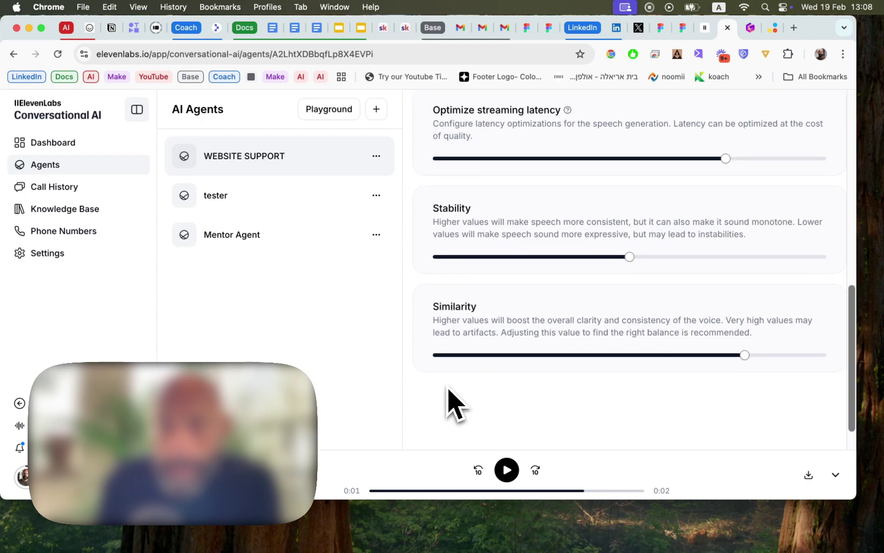
{"action": "scroll", "coordinate": [449, 404], "scroll_direction": "up", "scroll_amount": 1}
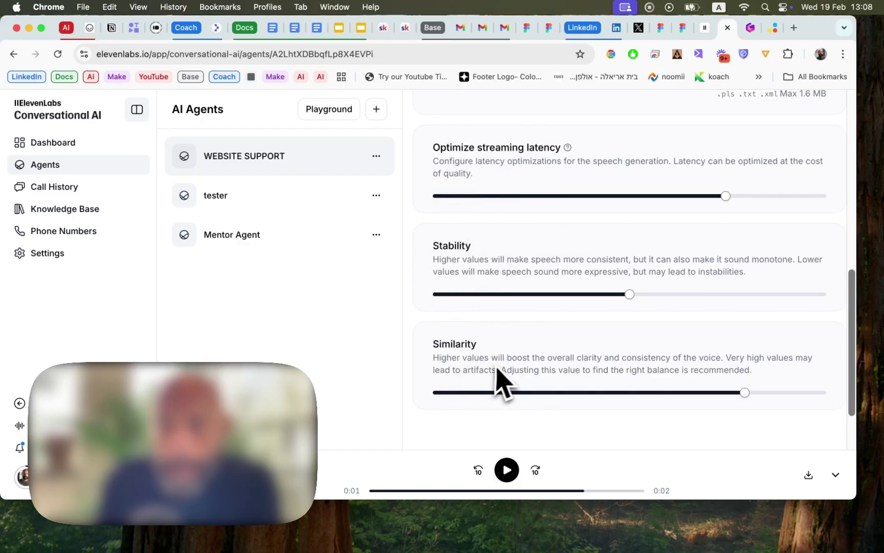
{"action": "scroll", "coordinate": [527, 292], "scroll_direction": "up", "scroll_amount": 10}
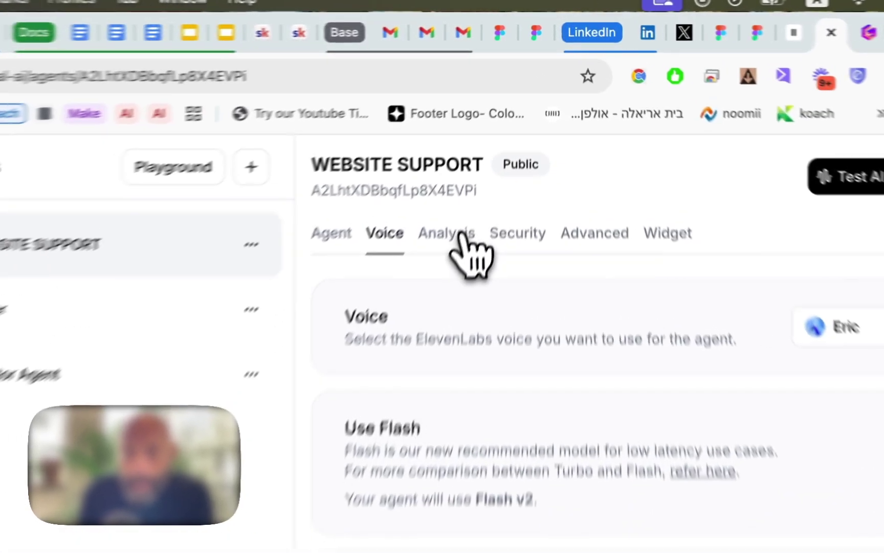
Open the agent's Analysis settings and bring up the form for a new evaluation criterion
{"action": "left_click", "coordinate": [495, 149]}
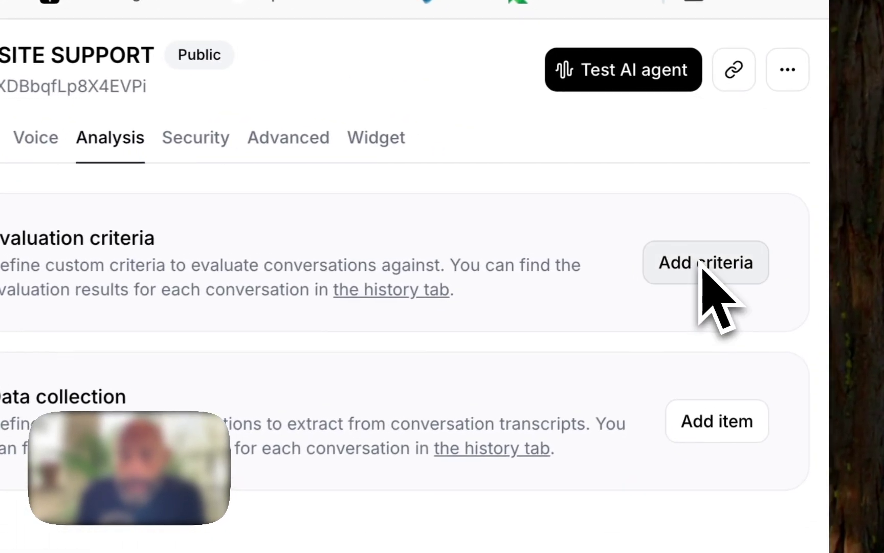
{"action": "left_click", "coordinate": [792, 213]}
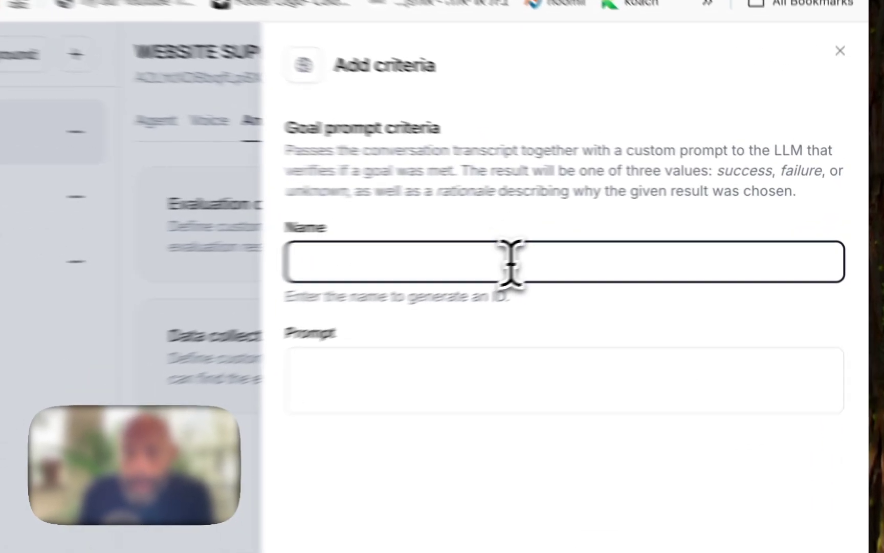
{"action": "left_click", "coordinate": [645, 235]}
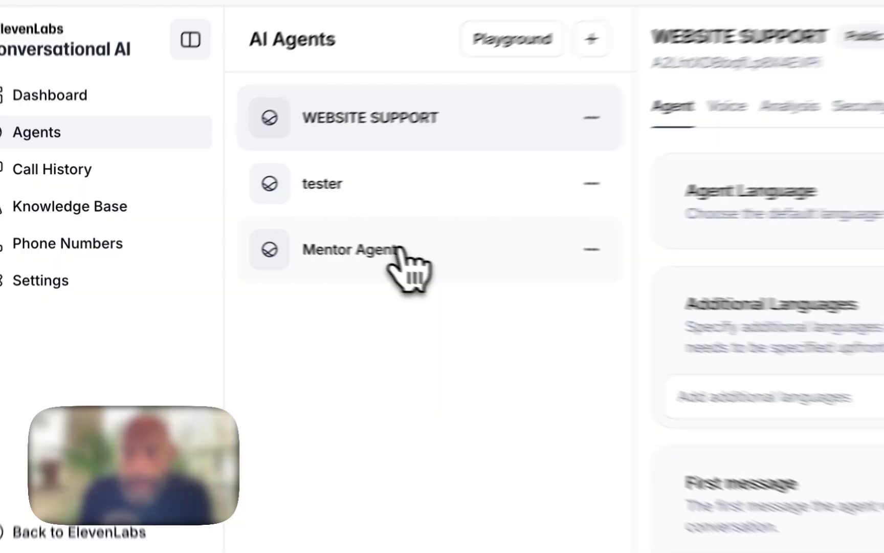
Switch to the Mentor Agent and open its conversation history
{"action": "left_click", "coordinate": [261, 234]}
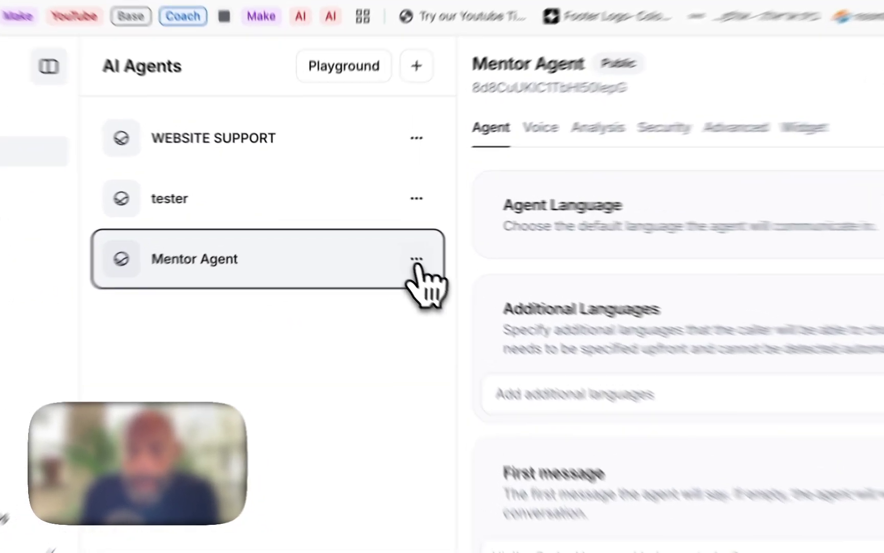
{"action": "left_click", "coordinate": [453, 277]}
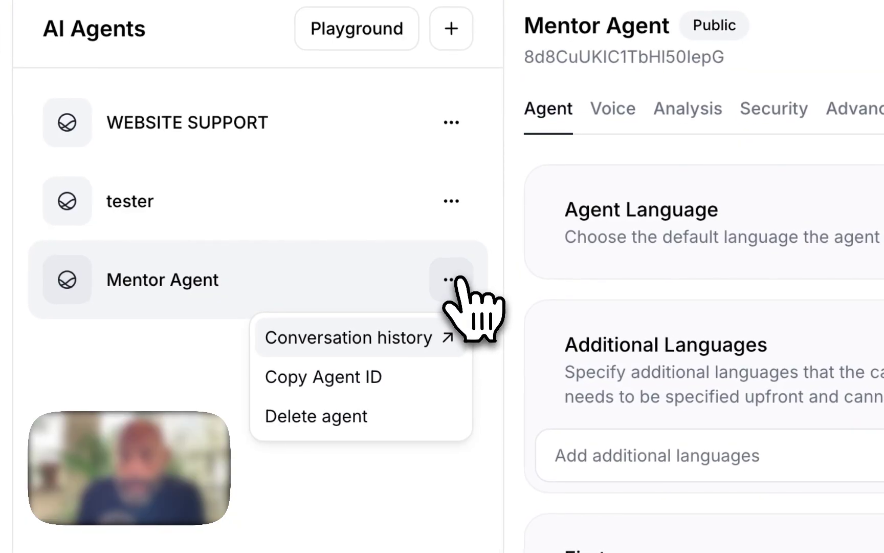
{"action": "left_click", "coordinate": [420, 338]}
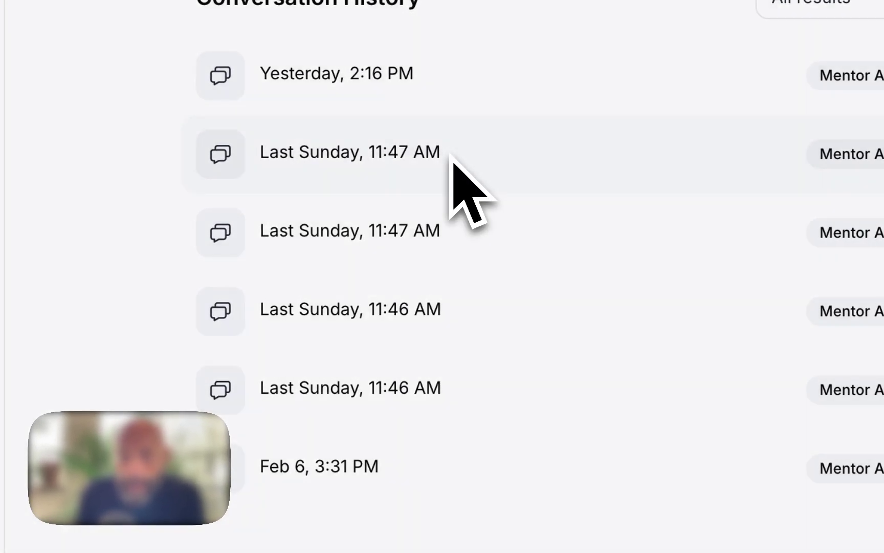
Open the first listed conversation from last Sunday, 11:47 AM, and examine its transcription and overview summary
{"action": "left_click", "coordinate": [451, 153]}
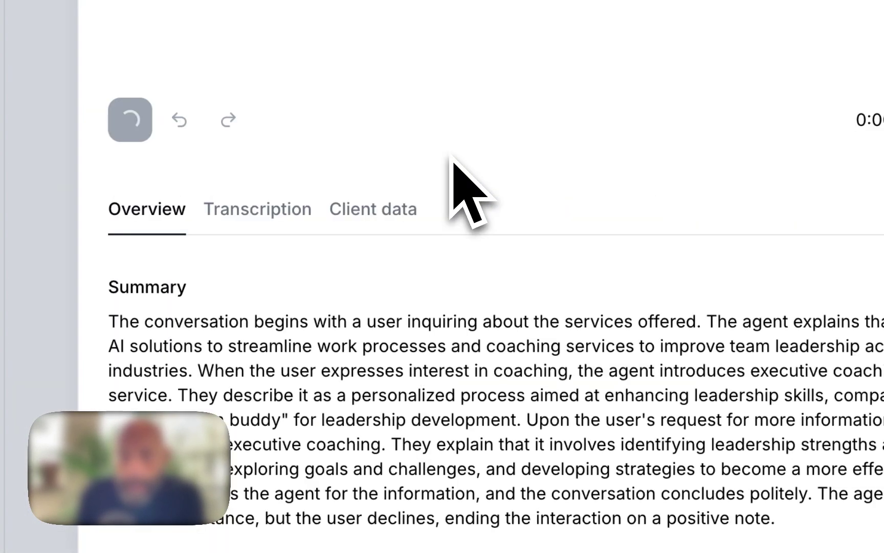
{"action": "left_click", "coordinate": [256, 207]}
{"action": "scroll", "coordinate": [353, 388], "scroll_direction": "down", "scroll_amount": 10}
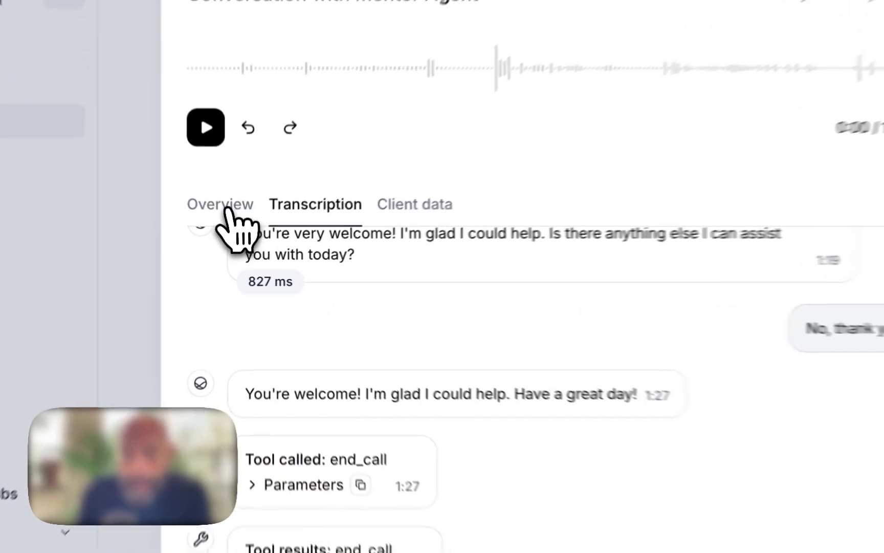
{"action": "left_click", "coordinate": [231, 237]}
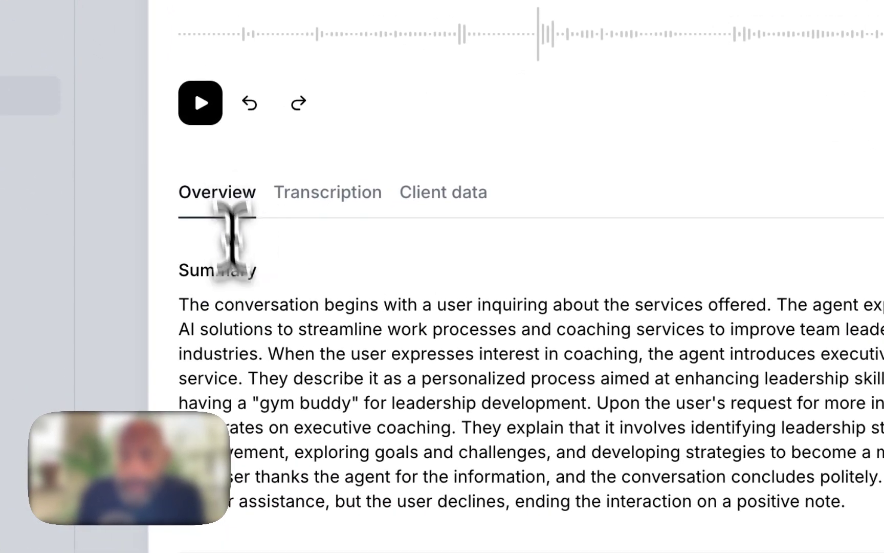
{"action": "triple_click", "coordinate": [251, 353]}
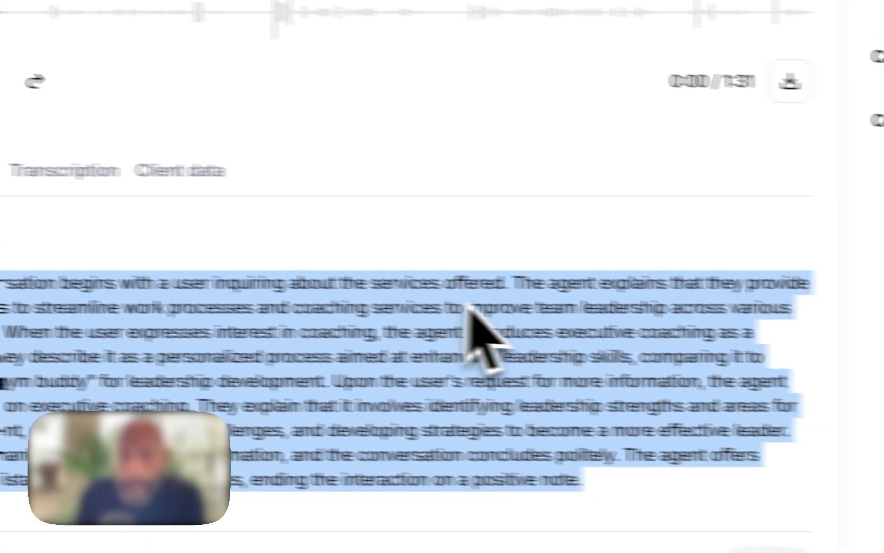
{"action": "left_click", "coordinate": [867, 326]}
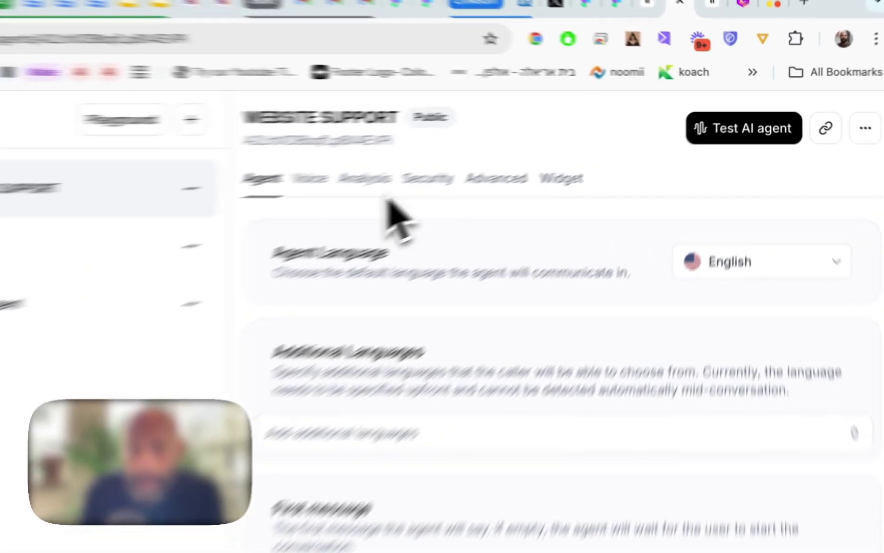
Draft an evaluation criterion named QUESTION ANSWERED for WEBSITE SUPPORT with a prompt starting "EVALUATE", and close the form without adding it
{"action": "left_click", "coordinate": [489, 149]}
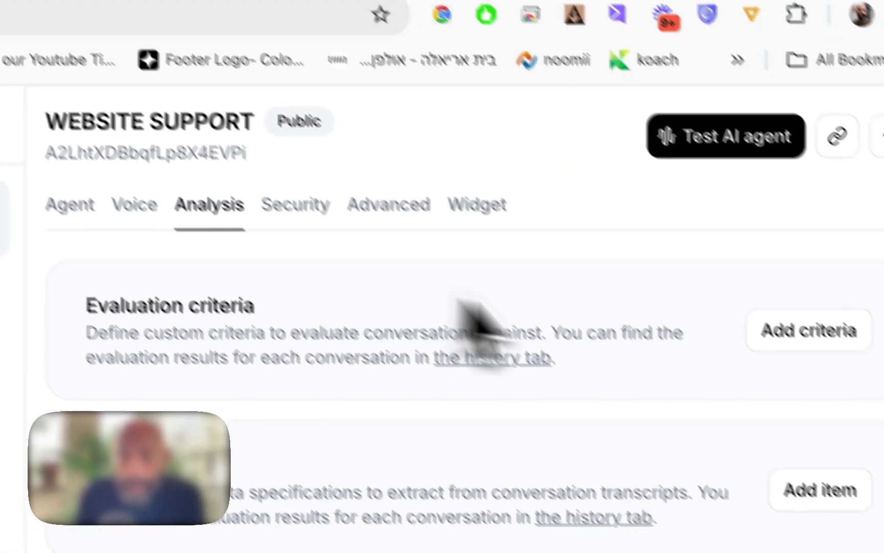
{"action": "left_click", "coordinate": [817, 336]}
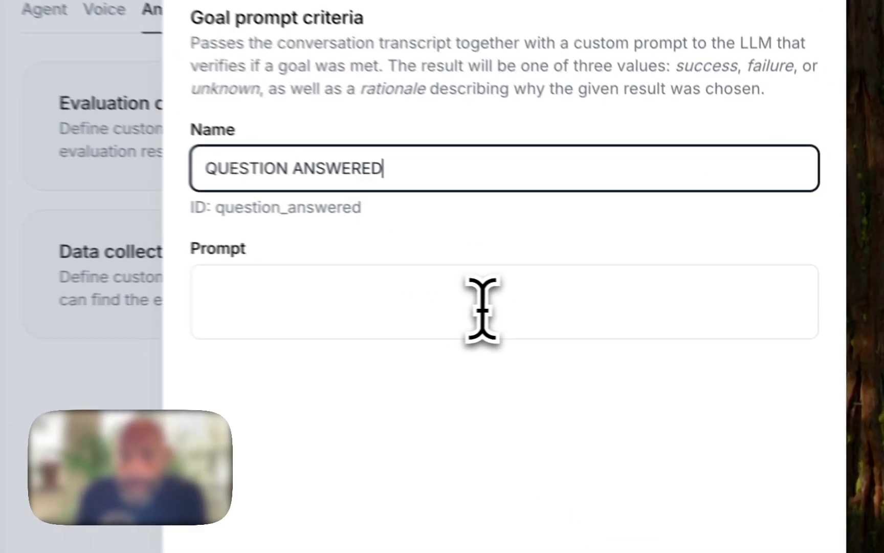
{"action": "left_click", "coordinate": [660, 309]}
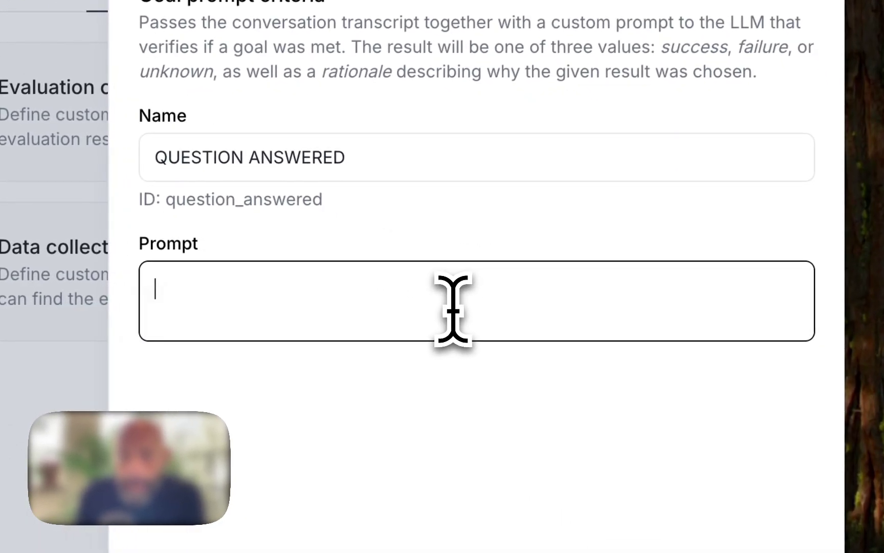
{"action": "type", "text": "EV"}
{"action": "type", "text": "ALUA"}
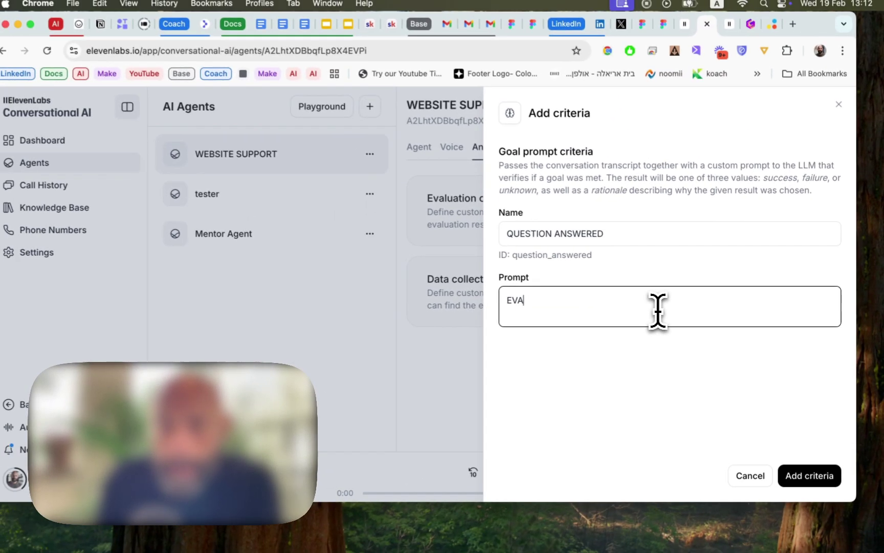
{"action": "type", "text": "TE I"}
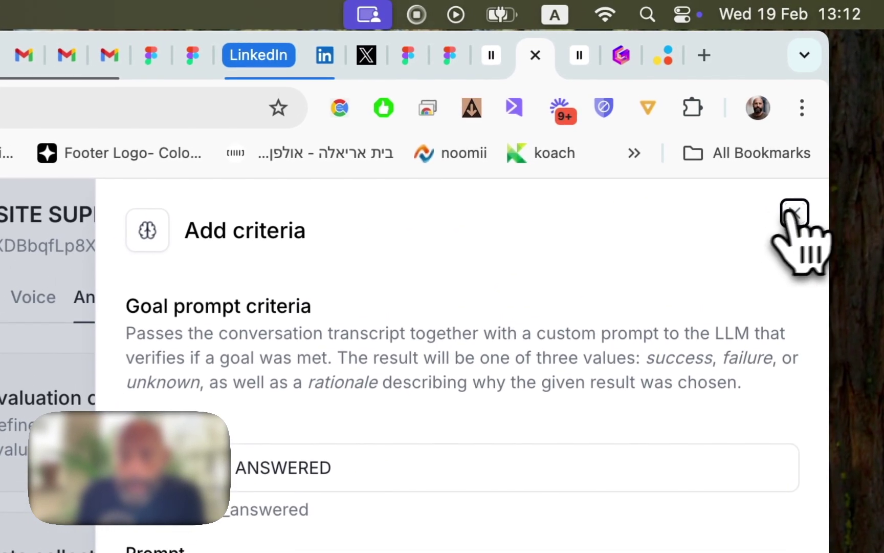
{"action": "left_click", "coordinate": [840, 107]}
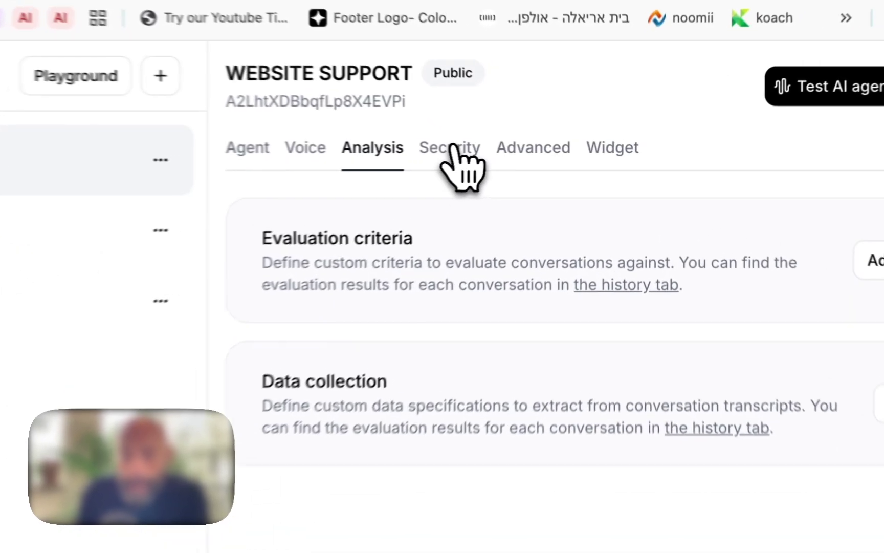
Review the agent's Security settings, including authentication, allowlist, overrides, webhook client data and call limits
{"action": "left_click", "coordinate": [538, 149]}
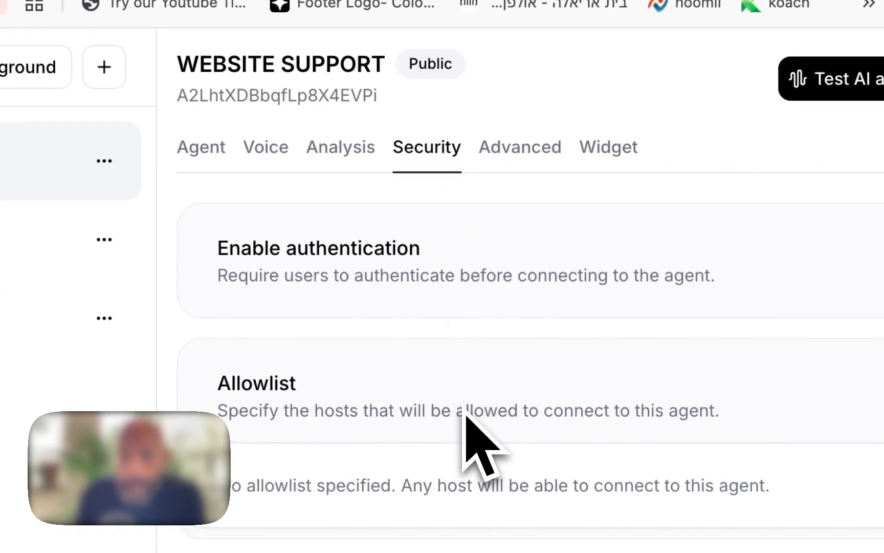
{"action": "scroll", "coordinate": [474, 444], "scroll_direction": "down", "scroll_amount": 1}
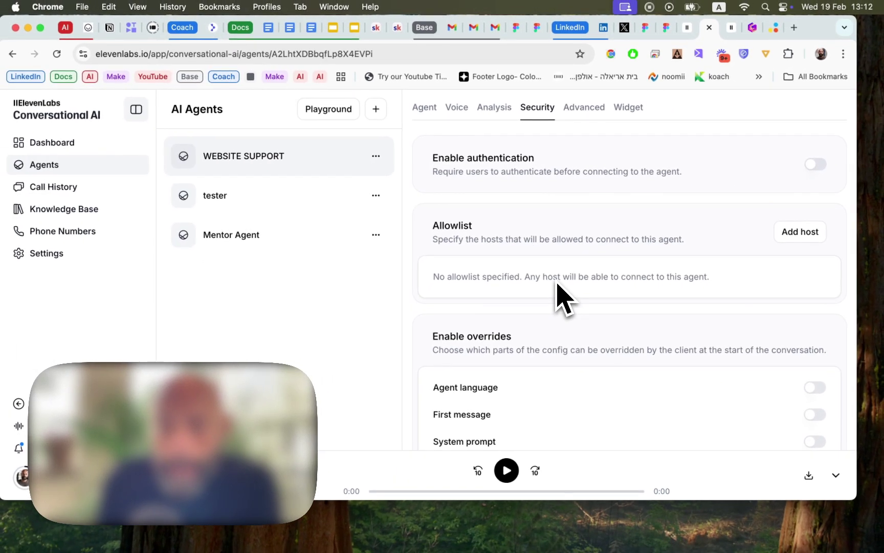
{"action": "scroll", "coordinate": [551, 322], "scroll_direction": "down", "scroll_amount": 2}
{"action": "scroll", "coordinate": [550, 323], "scroll_direction": "up", "scroll_amount": 1}
{"action": "scroll", "coordinate": [557, 284], "scroll_direction": "up", "scroll_amount": 1}
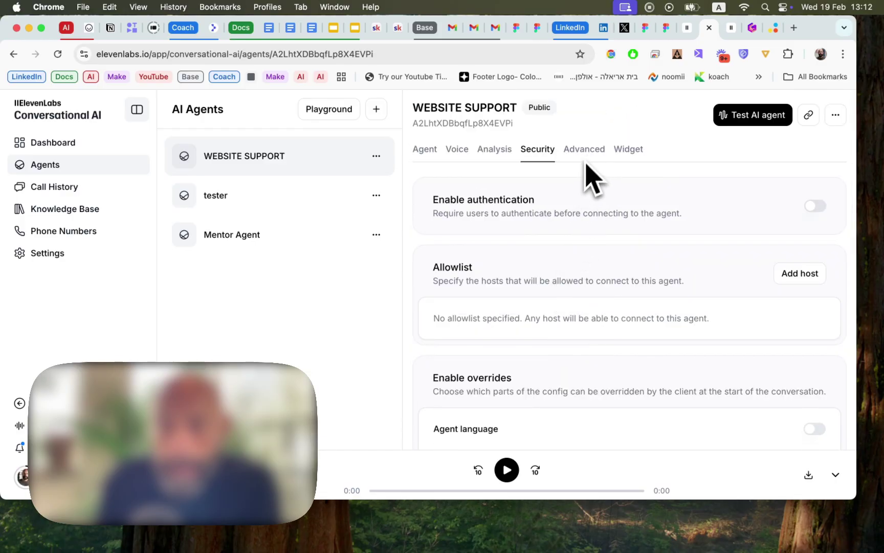
{"action": "scroll", "coordinate": [583, 176], "scroll_direction": "down", "scroll_amount": 5}
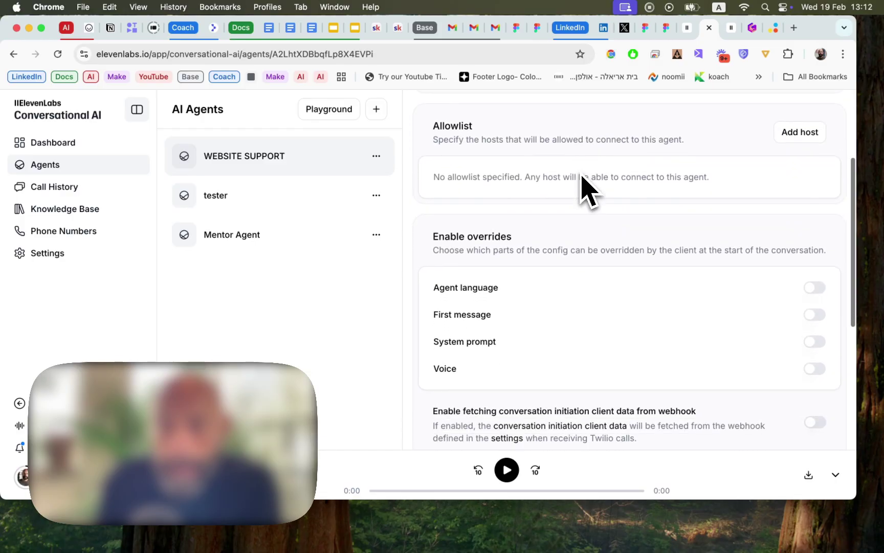
{"action": "scroll", "coordinate": [588, 190], "scroll_direction": "down", "scroll_amount": 1}
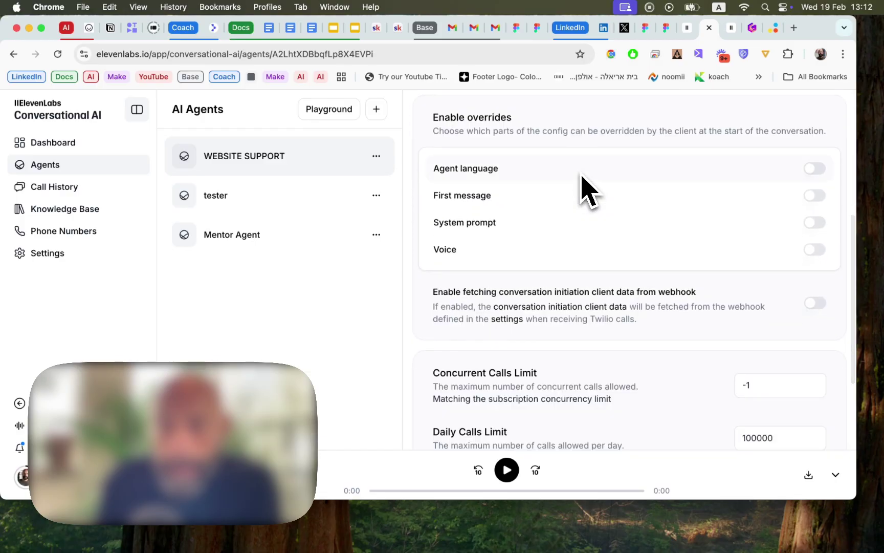
{"action": "scroll", "coordinate": [589, 190], "scroll_direction": "up", "scroll_amount": 5}
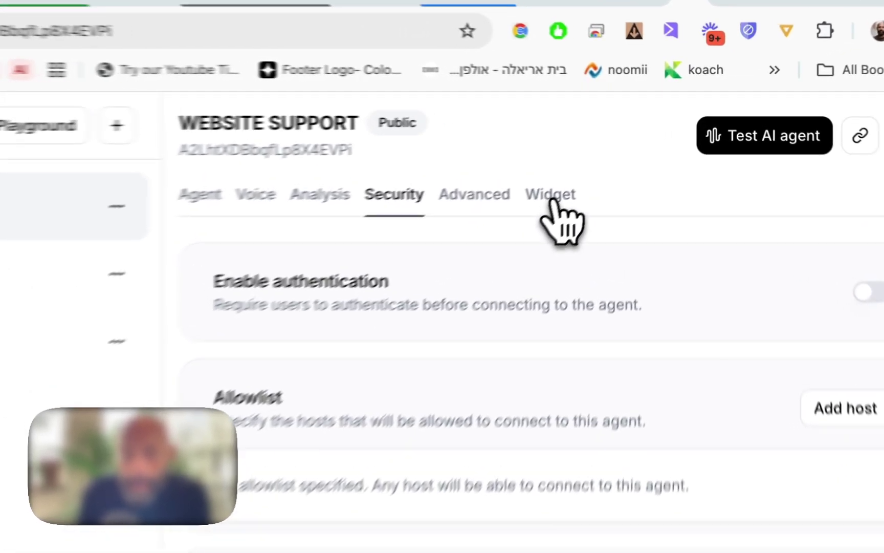
Open the agent's Widget settings and choose to wait for the unresponsive ElevenLabs pages
{"action": "left_click", "coordinate": [629, 149]}
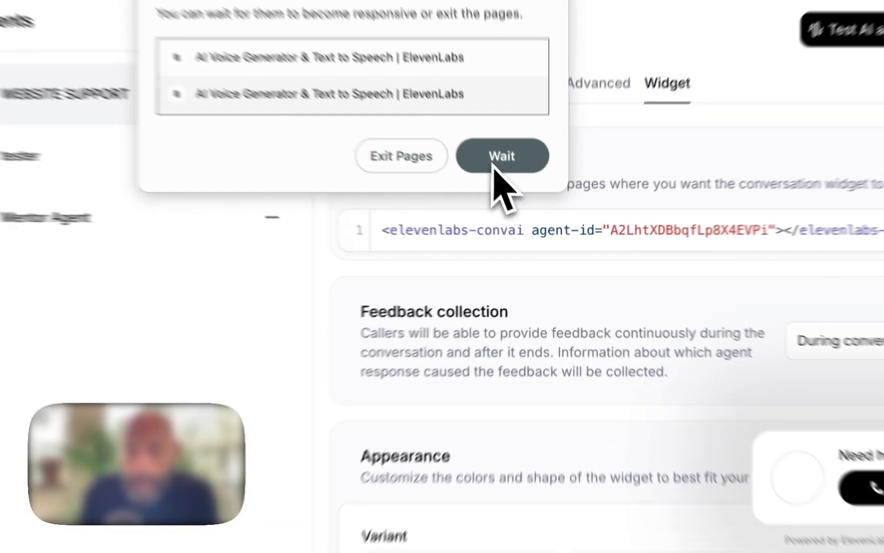
{"action": "left_click", "coordinate": [524, 197]}
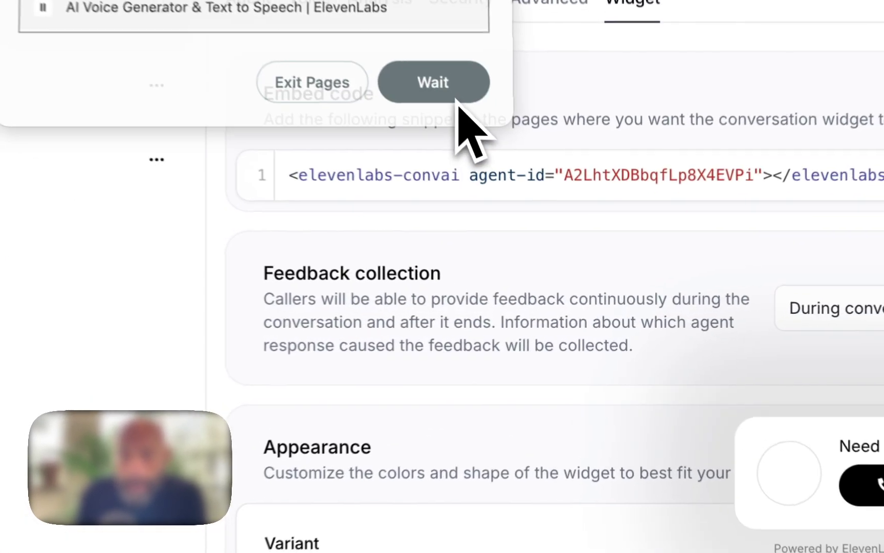
Keep waiting for the unresponsive pages and review the widget's embed code, feedback collection and appearance settings
{"action": "left_click", "coordinate": [453, 94]}
{"action": "scroll", "coordinate": [458, 503], "scroll_direction": "down", "scroll_amount": 3}
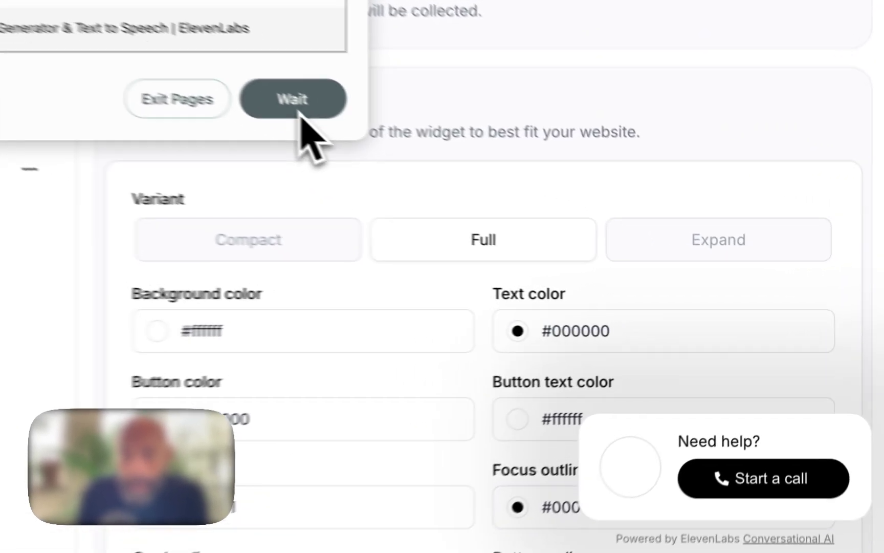
{"action": "left_click", "coordinate": [523, 195]}
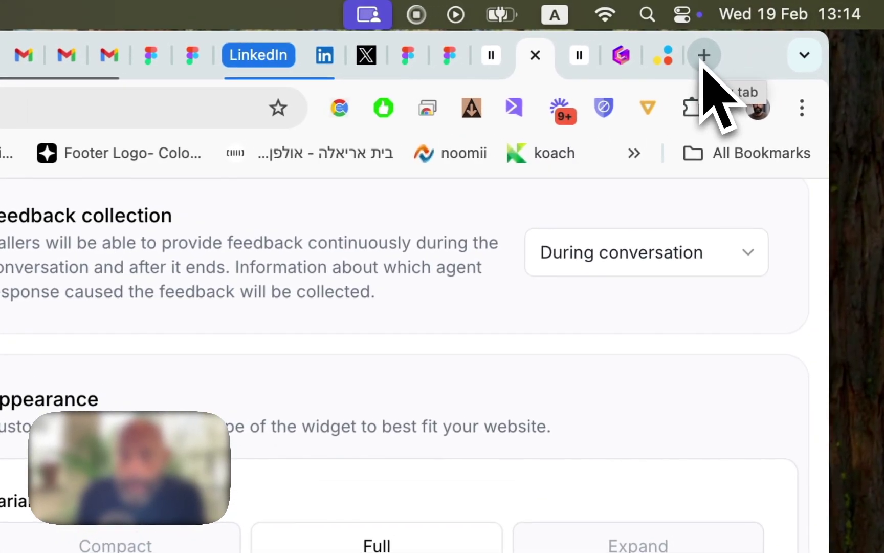
Open carlorubins.com in a new browser tab and examine how the embedded call widget behaves across the home page
{"action": "left_click", "coordinate": [757, 39]}
{"action": "type", "text": "CARLOrubins.com"}
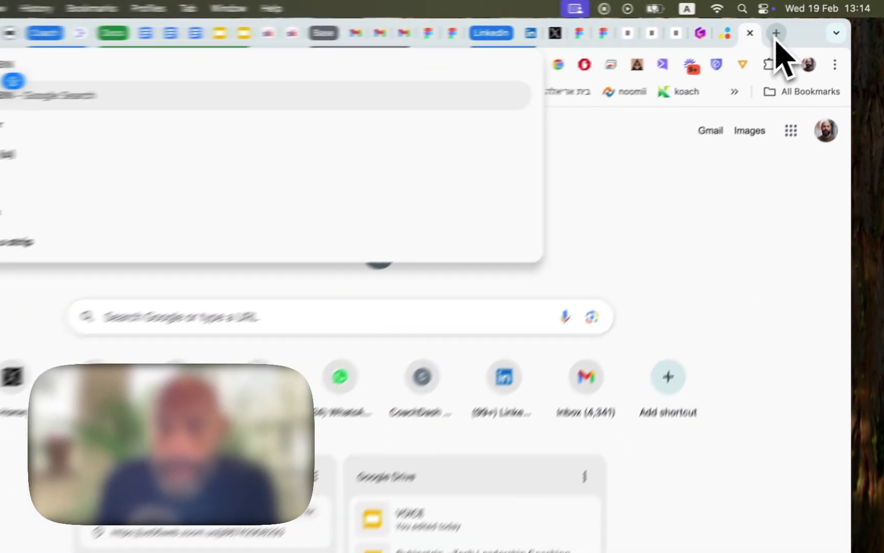
{"action": "key", "text": "Return"}
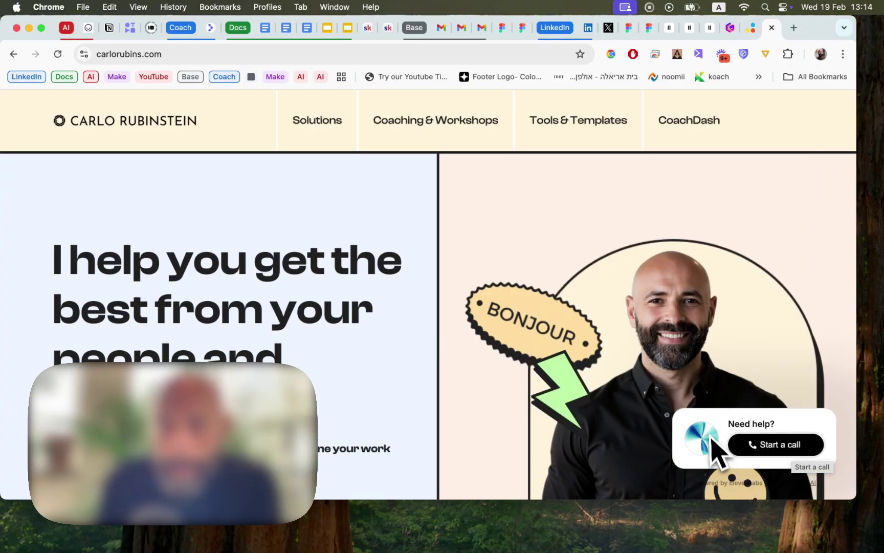
{"action": "scroll", "coordinate": [690, 304], "scroll_direction": "down", "scroll_amount": 7}
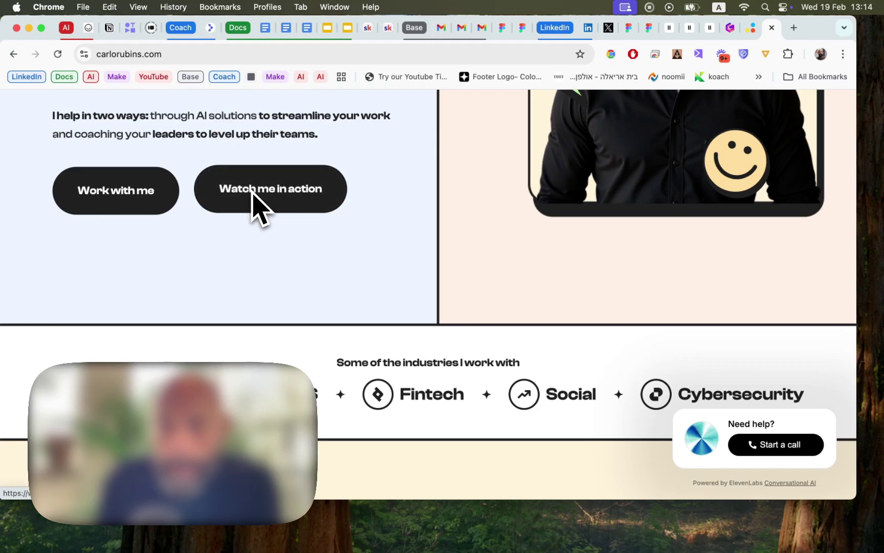
{"action": "scroll", "coordinate": [256, 200], "scroll_direction": "up", "scroll_amount": 10}
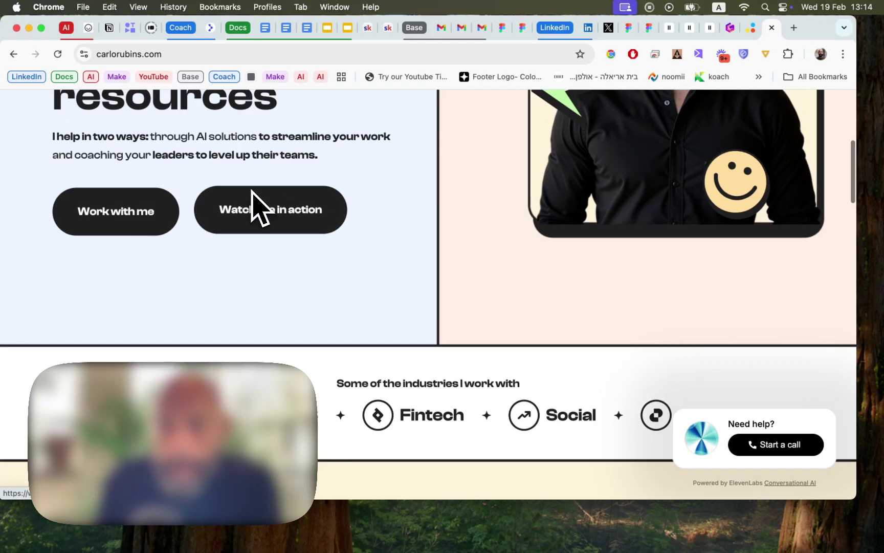